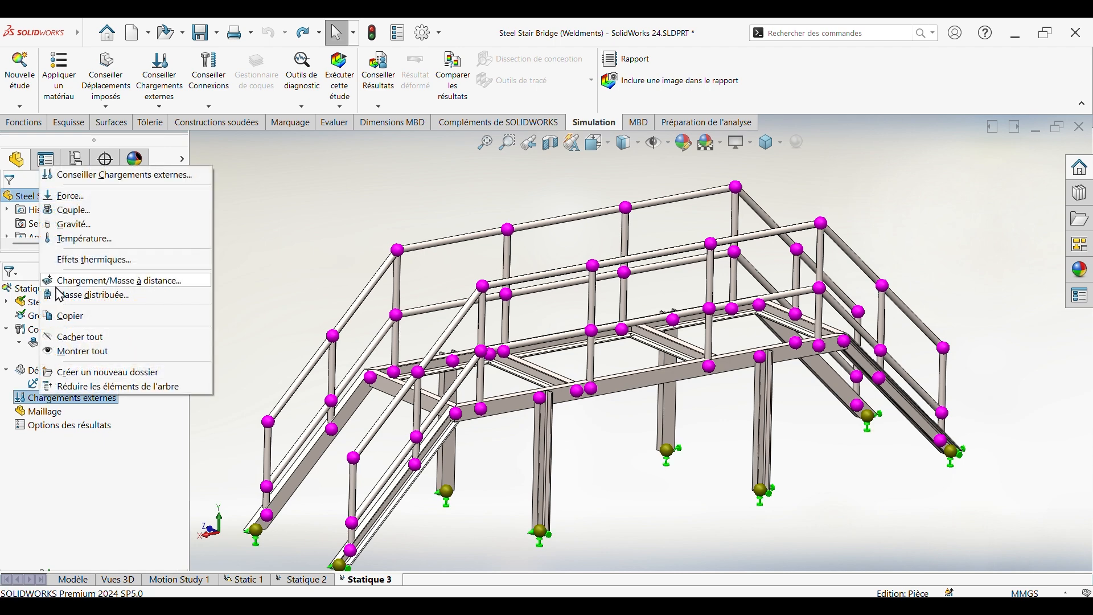
- Start a force load applied to beams and select the four C channel 80 X 8 cross beams of the platform frame
left_click(62, 196)
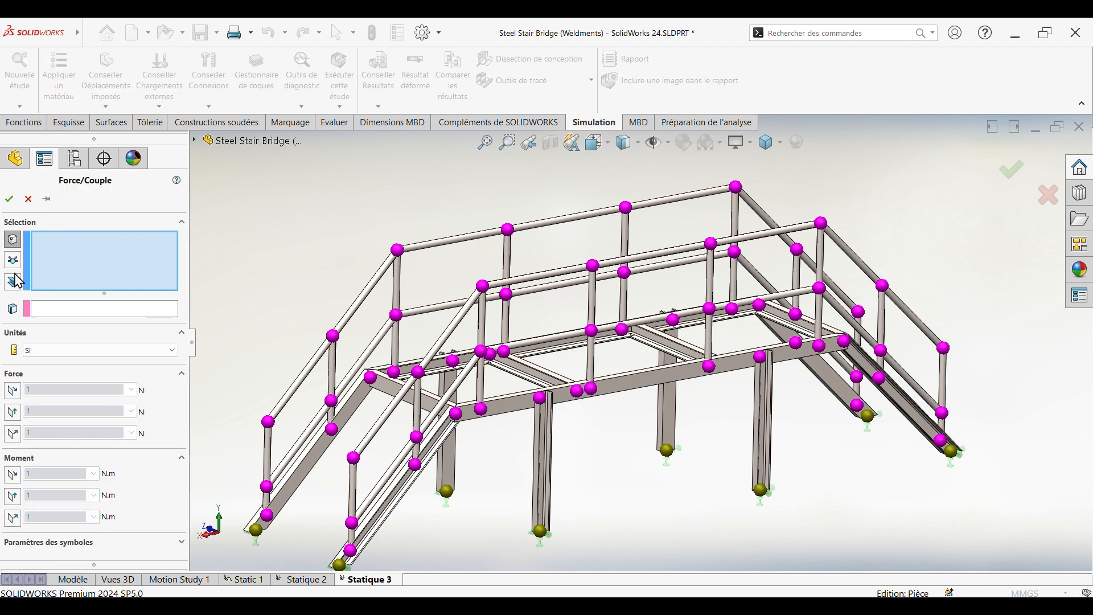
left_click(13, 282)
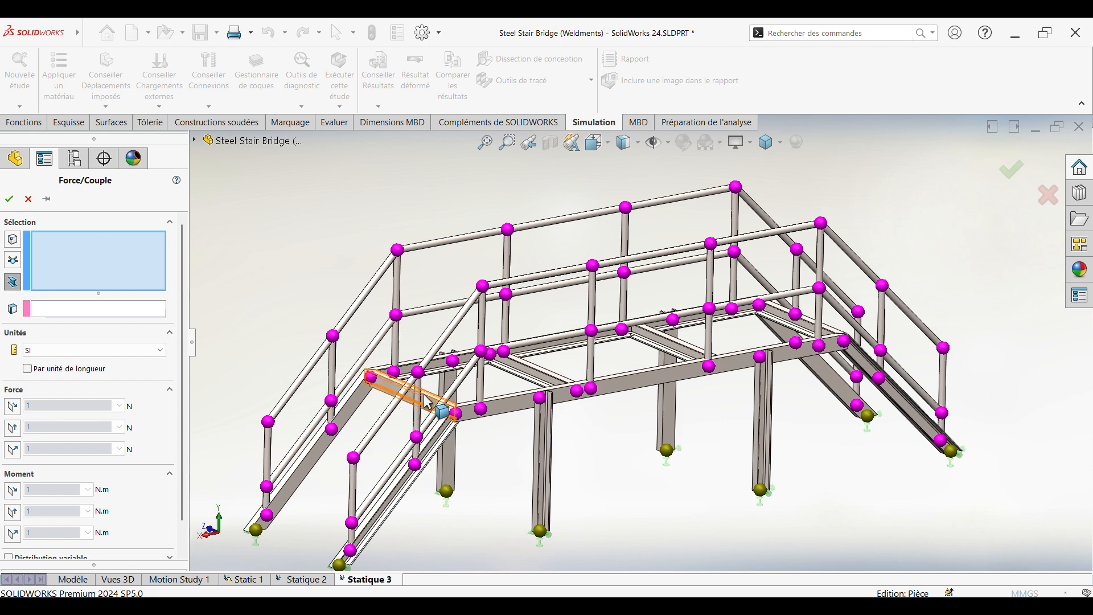
scroll(421, 390, "down", 5)
left_click(465, 387)
left_click(627, 344)
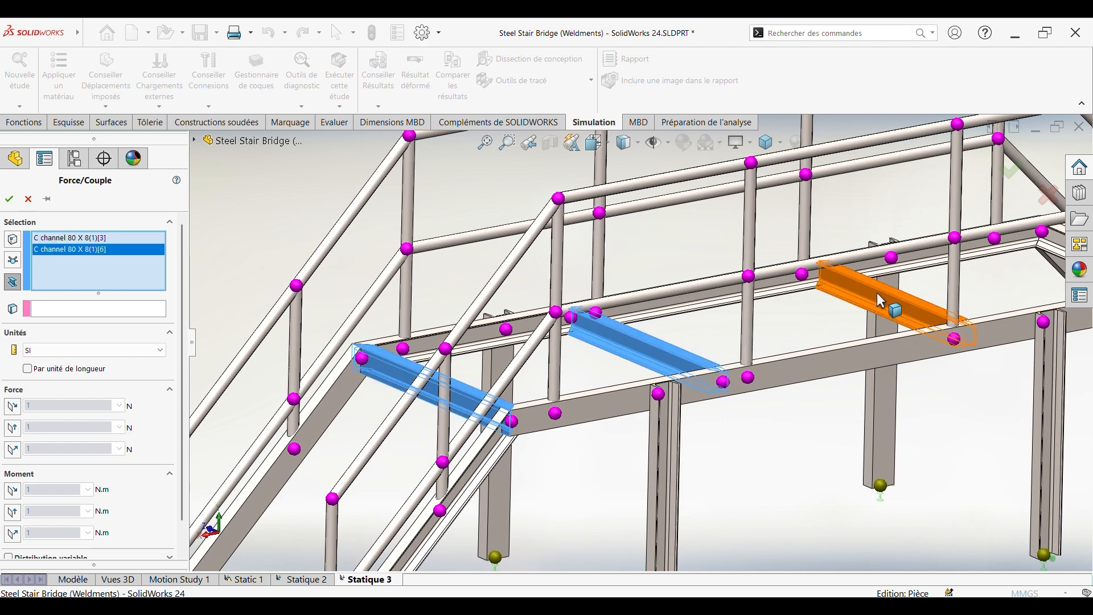
left_click(877, 293)
scroll(876, 292, "up", 3)
scroll(853, 319, "down", 3)
left_click(906, 308)
- Add the two long C channel side beams of the platform frame to the force selection
left_click(794, 349)
scroll(605, 371, "up", 2)
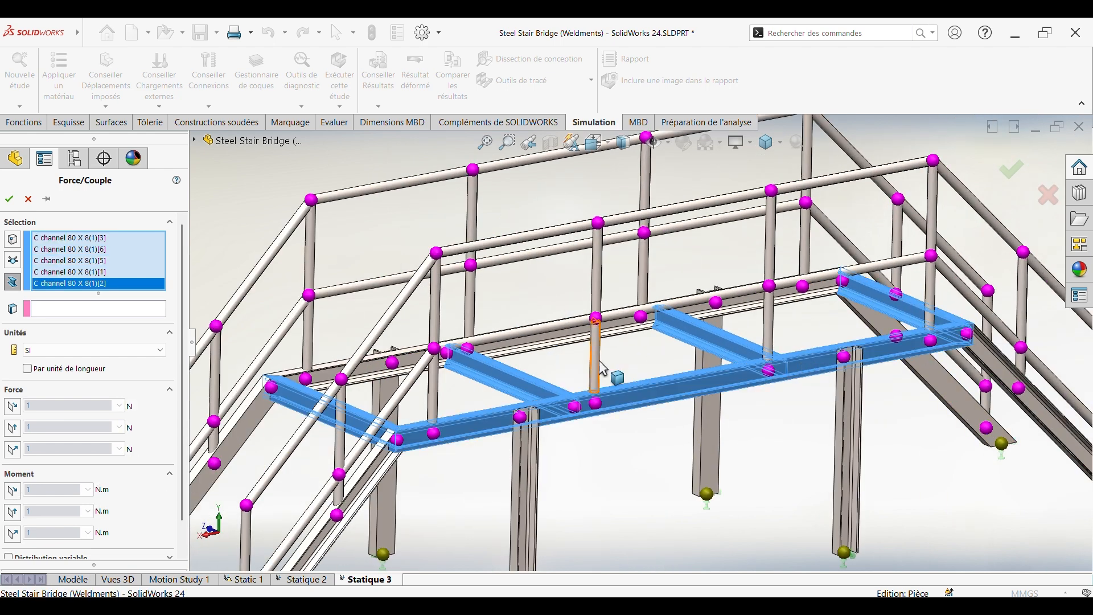
scroll(551, 339, "down", 3)
left_click(565, 338)
scroll(570, 345, "up", 4)
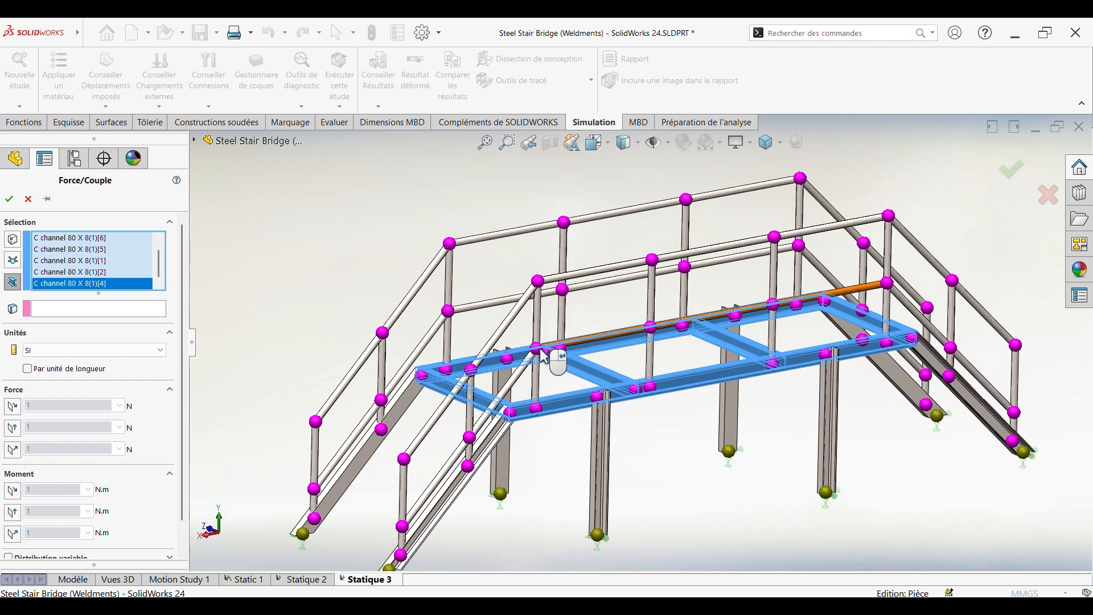
- Use a vertical edge of a front support column as the direction reference for the force
left_click(77, 319)
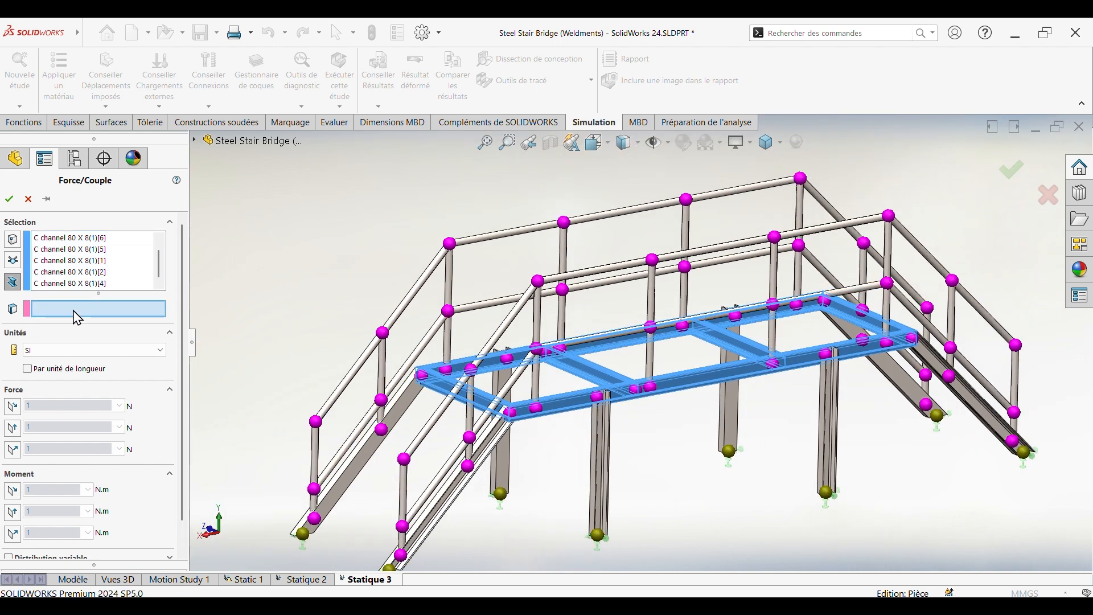
scroll(607, 435, "down", 5)
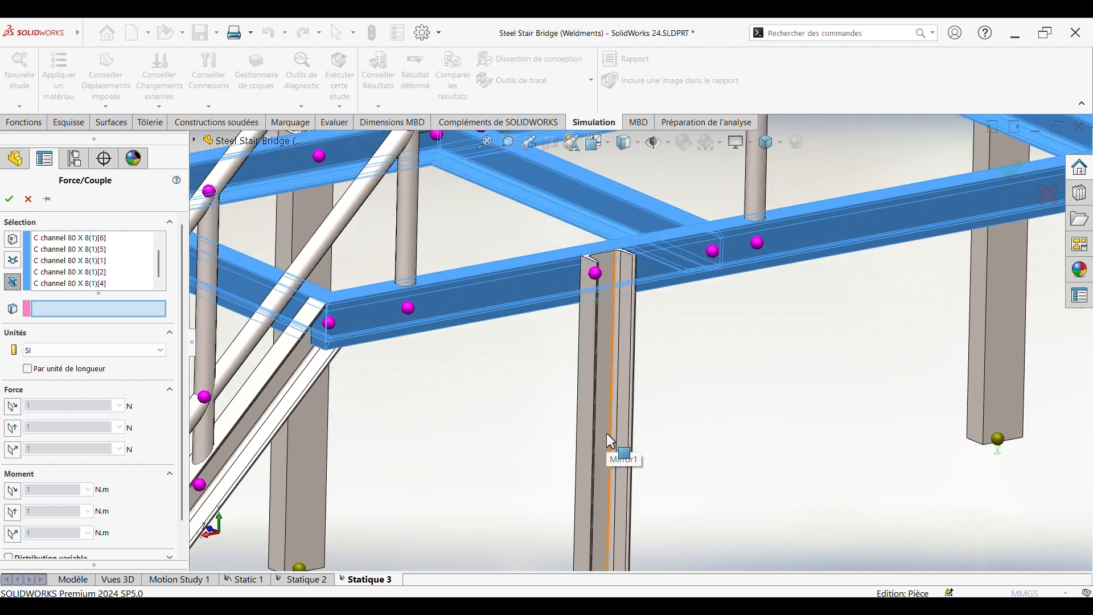
left_click(618, 362)
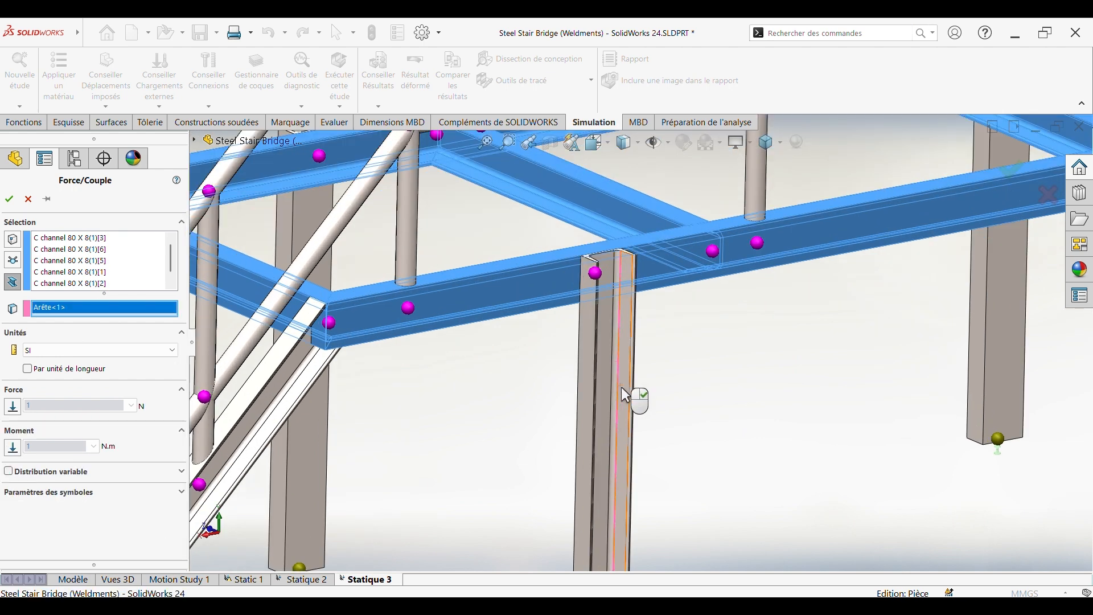
scroll(691, 348, "up", 5)
scroll(690, 348, "up", 3)
scroll(636, 283, "down", 5)
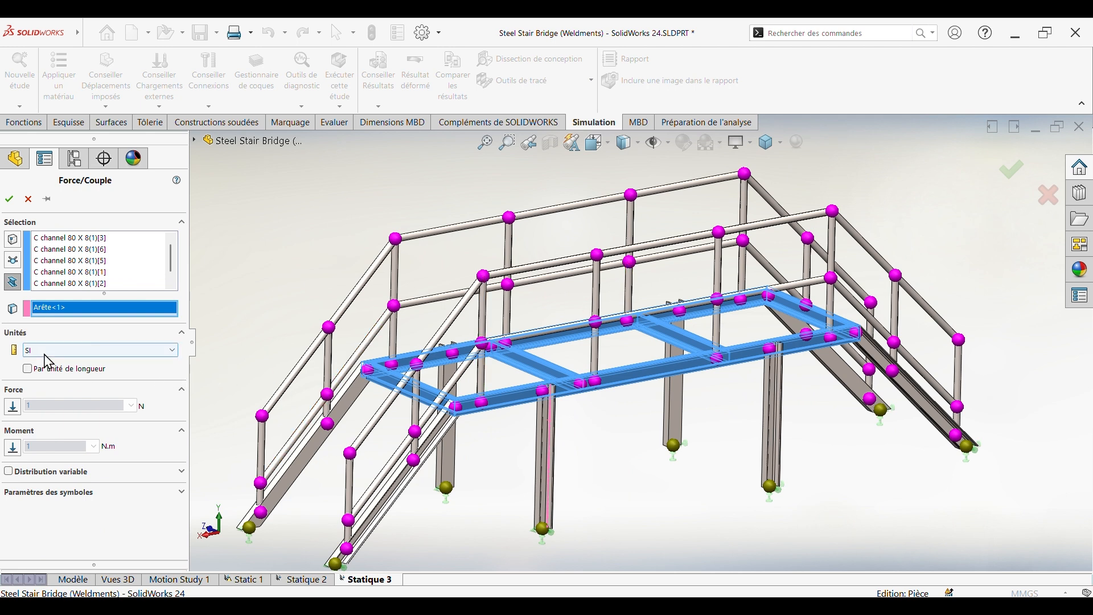
- Apply a force of 3000 N along the reference edge in the reversed direction and confirm the load
left_click(13, 407)
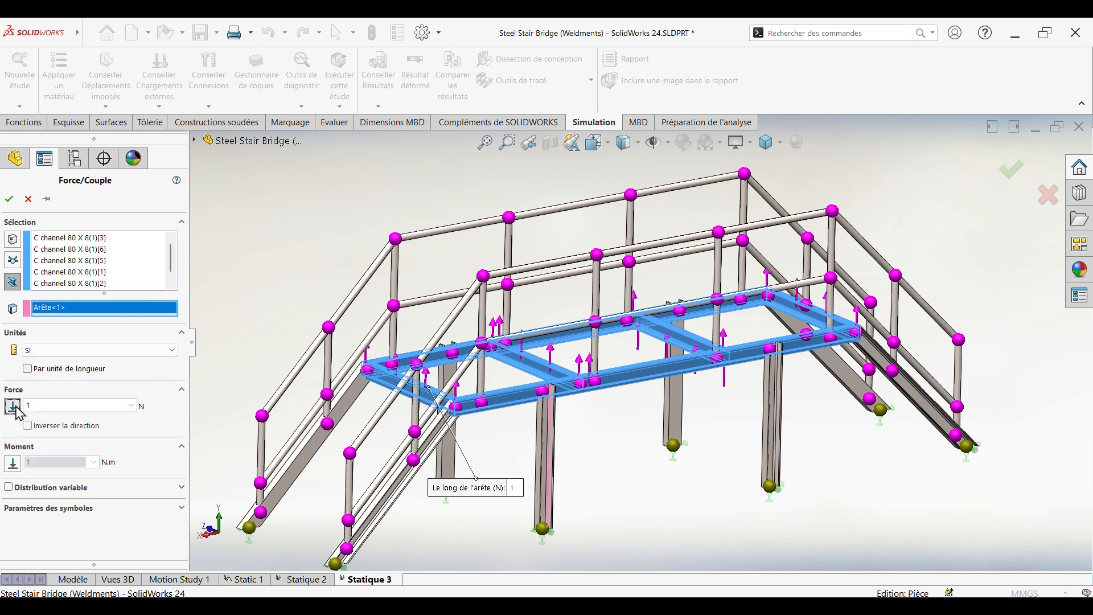
left_click(30, 405)
type("300")
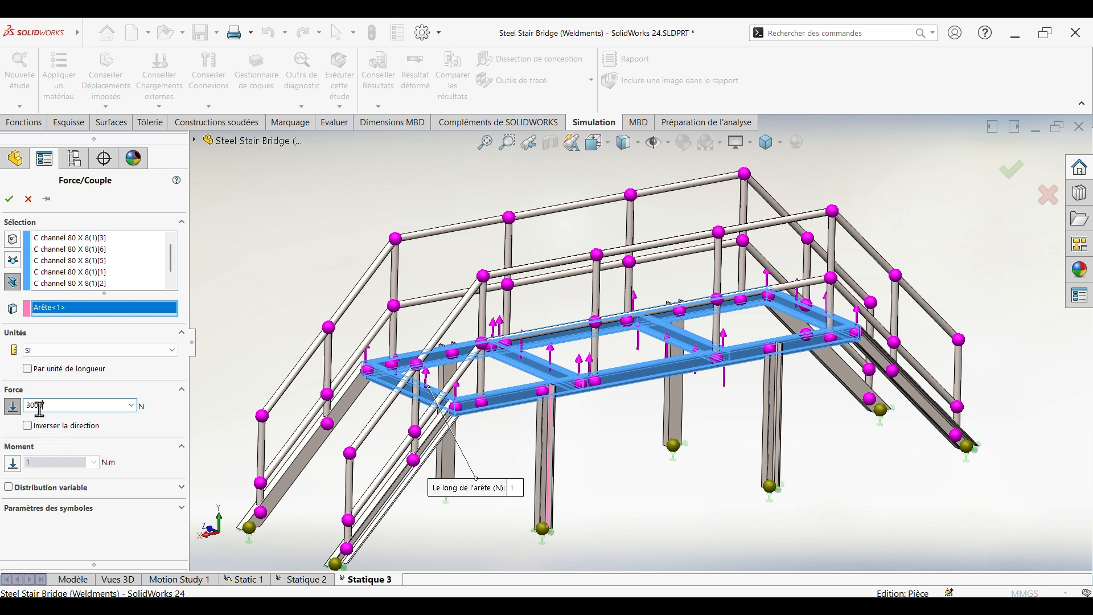
left_click(29, 426)
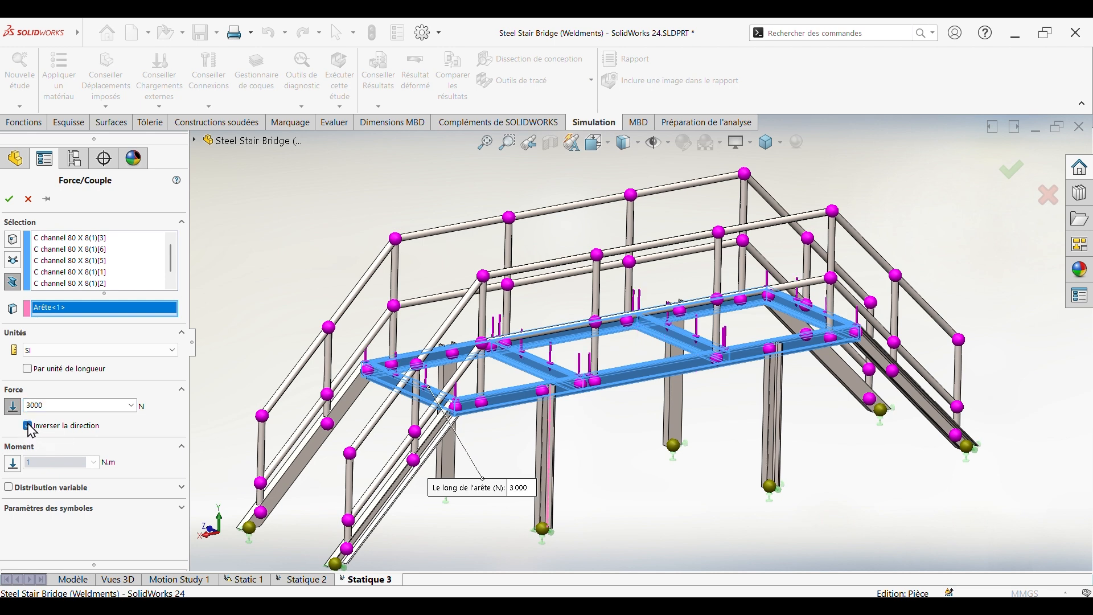
left_click(10, 198)
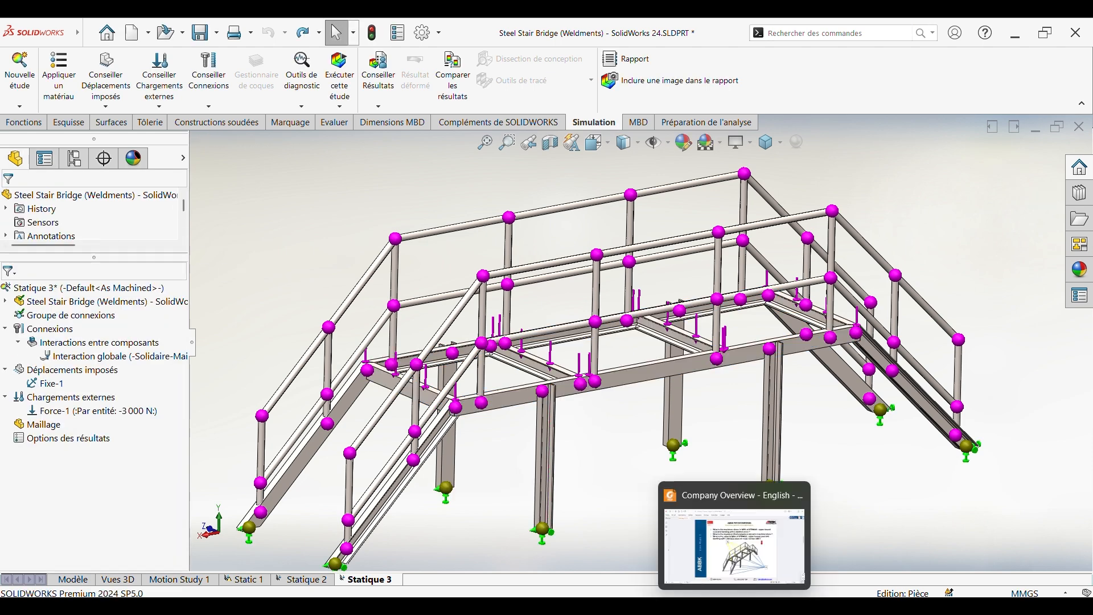
- Switch to the Foxit PDF case study to read the gravity load instruction, and return to SOLIDWORKS
left_click(734, 527)
scroll(550, 464, "up", 3)
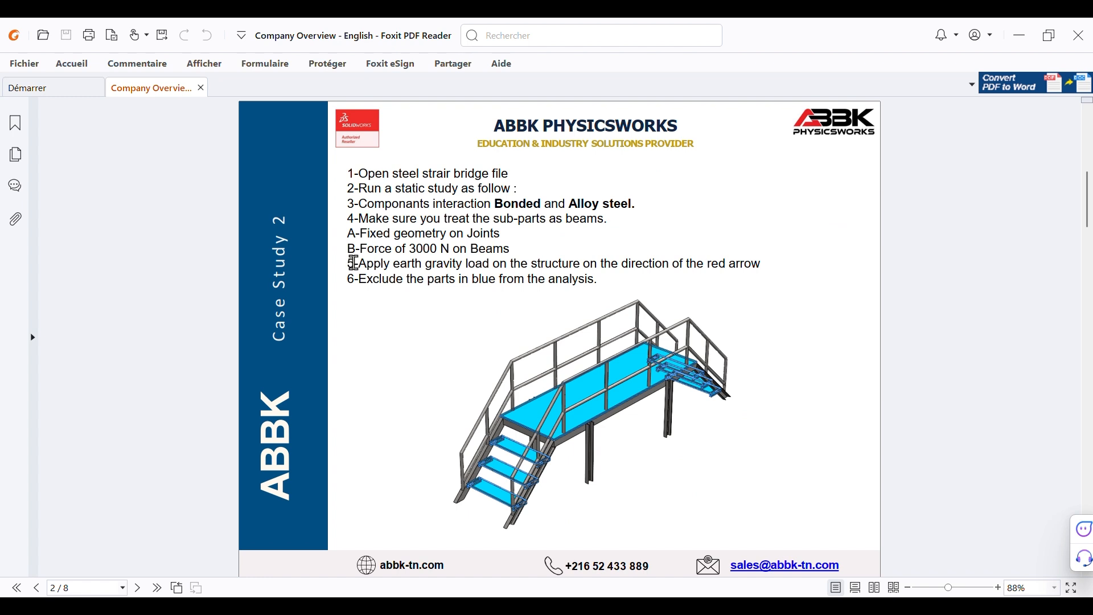
left_click_drag(350, 265, 766, 262)
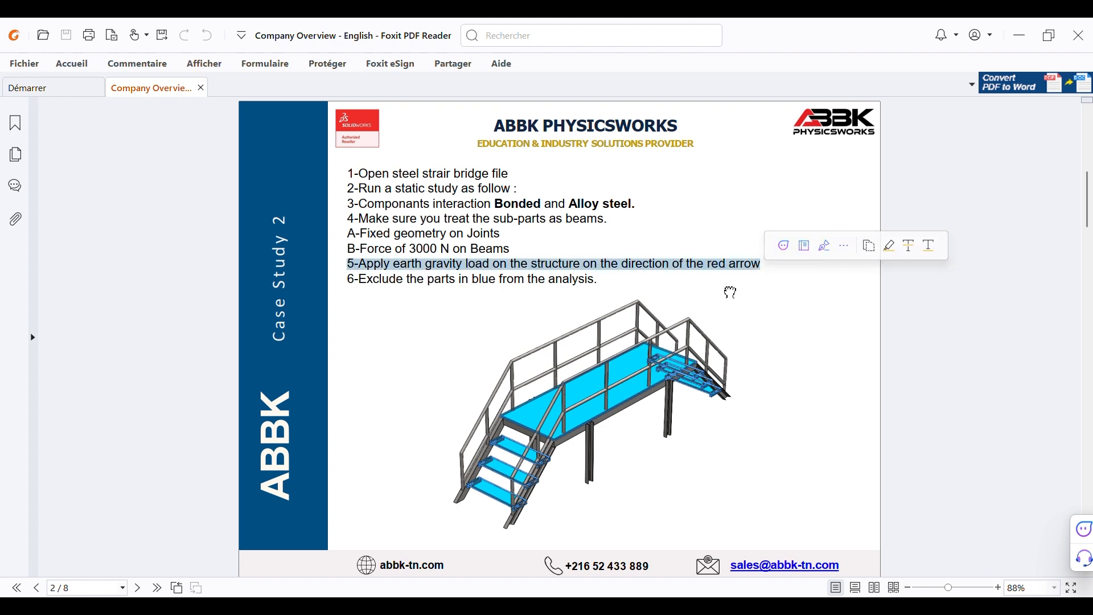
left_click(729, 292)
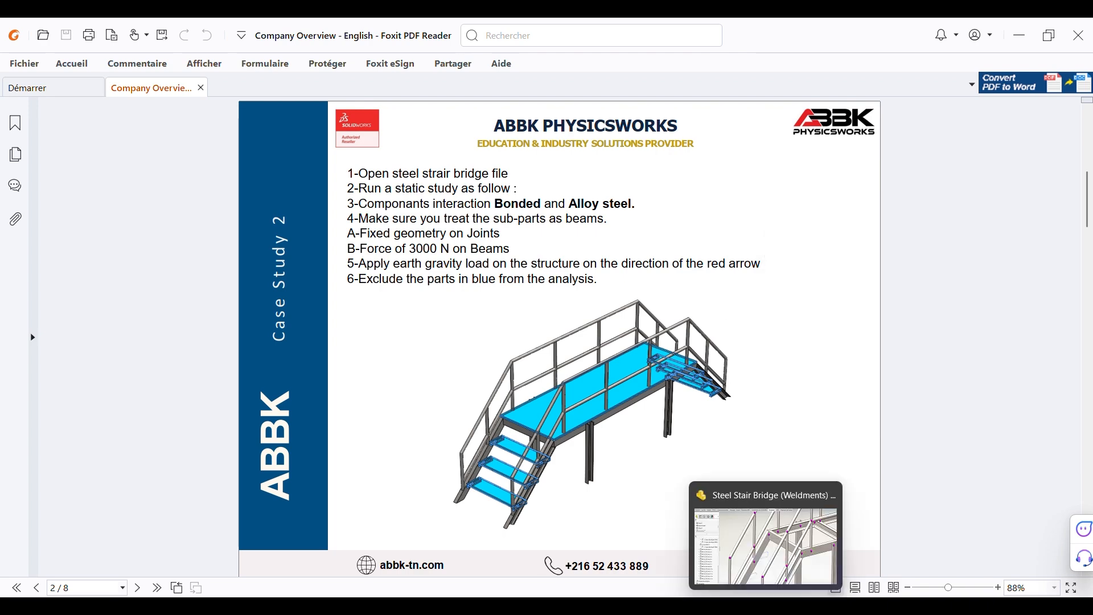
left_click(766, 541)
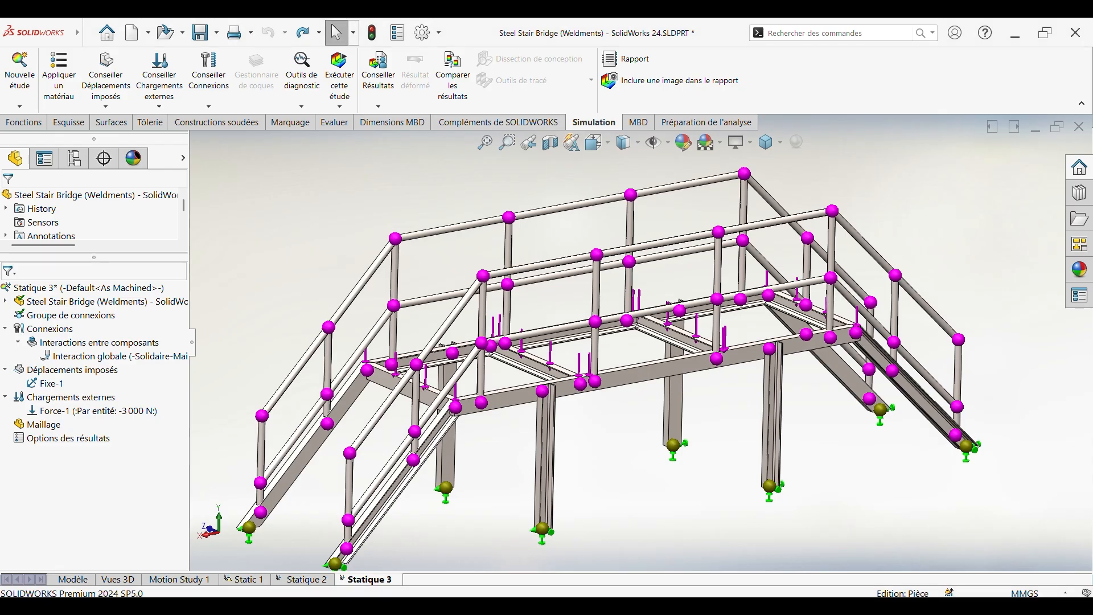
- Add a downward gravity load of 9.81 m/s^2 normal to the Top Plane
right_click(54, 400)
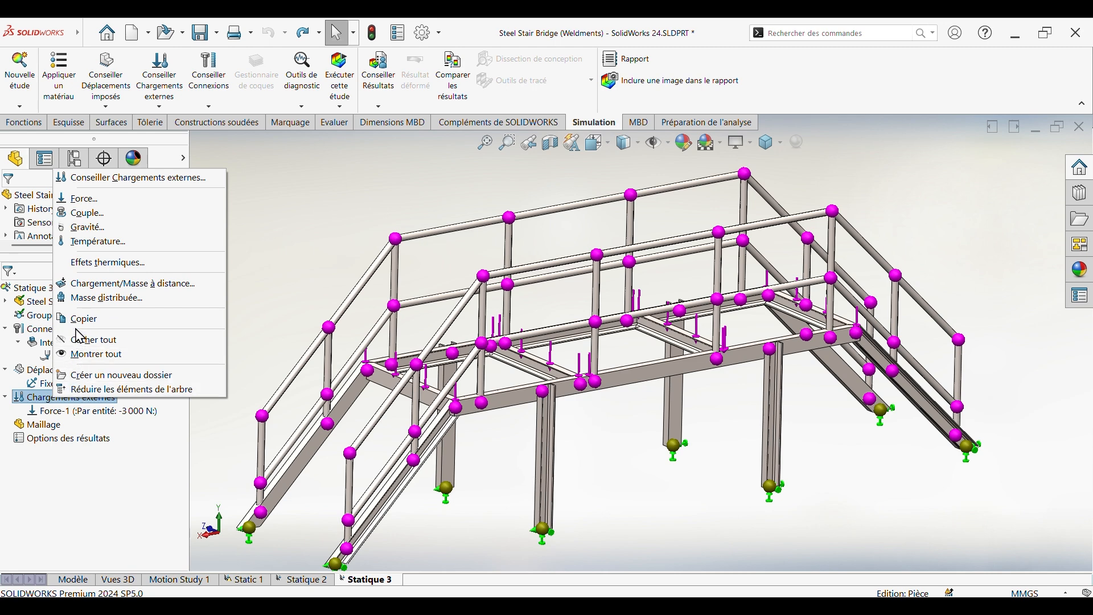
left_click(79, 227)
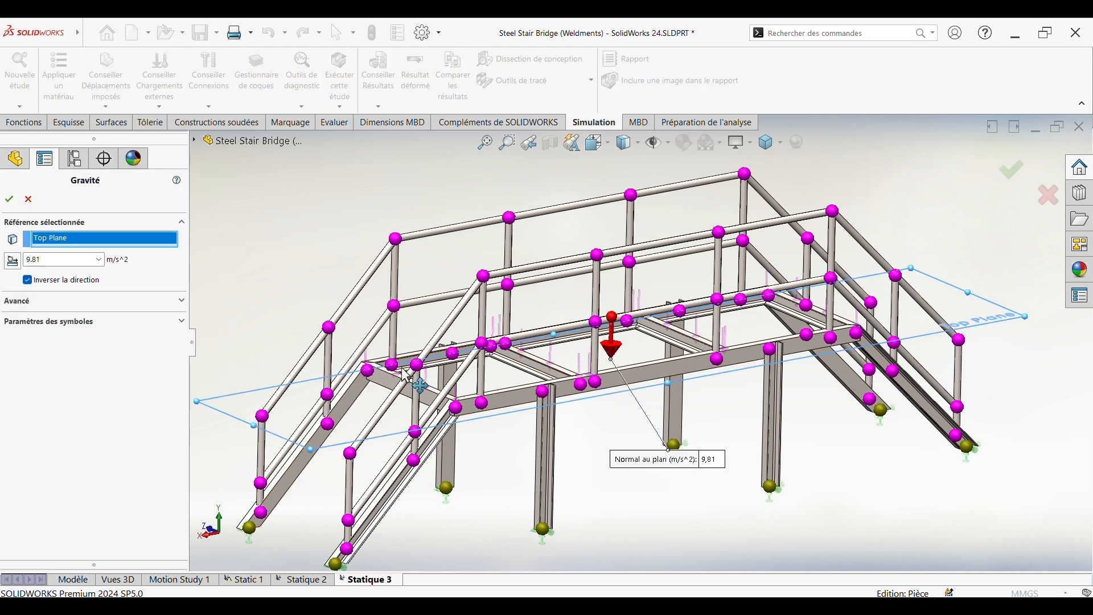
left_click(9, 199)
- Run the static study Statique 3 and look over the deformed stress plot
left_click(340, 85)
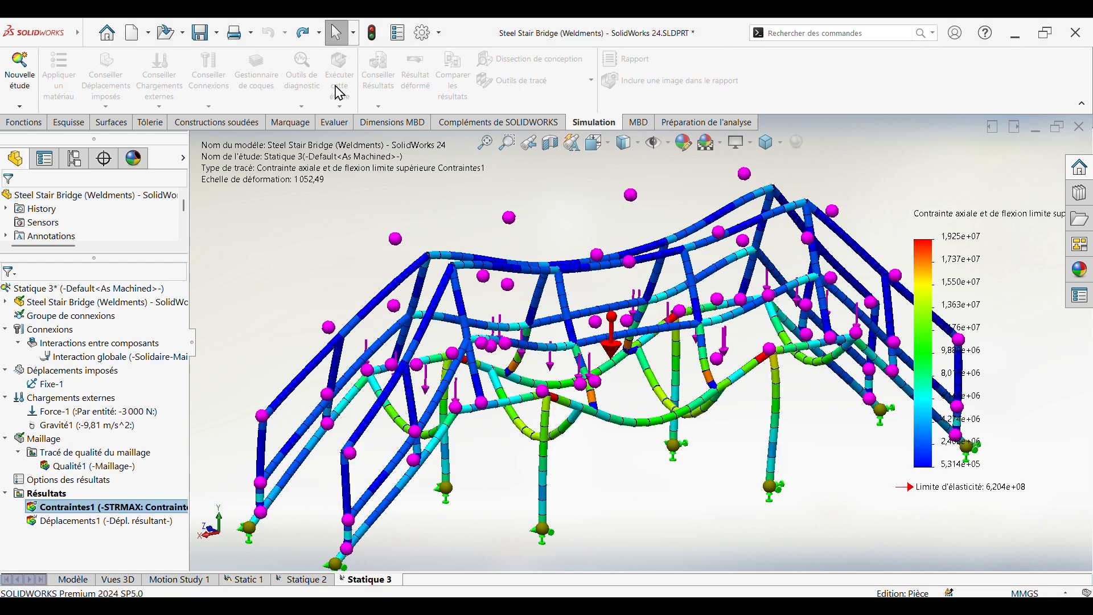
scroll(415, 233, "up", 1)
scroll(415, 234, "down", 1)
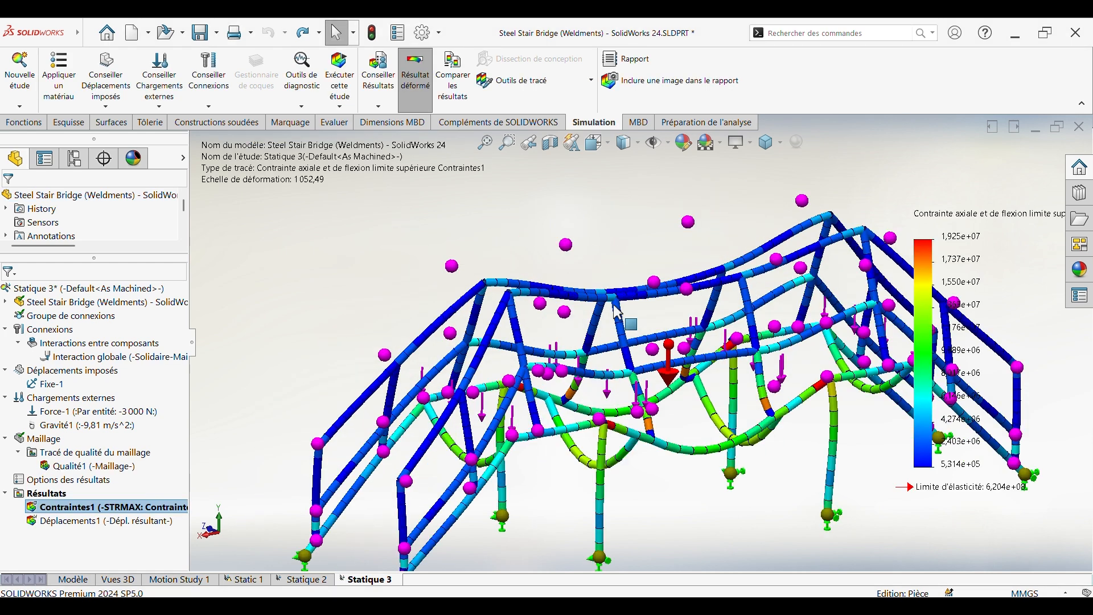
scroll(599, 300, "up", 2)
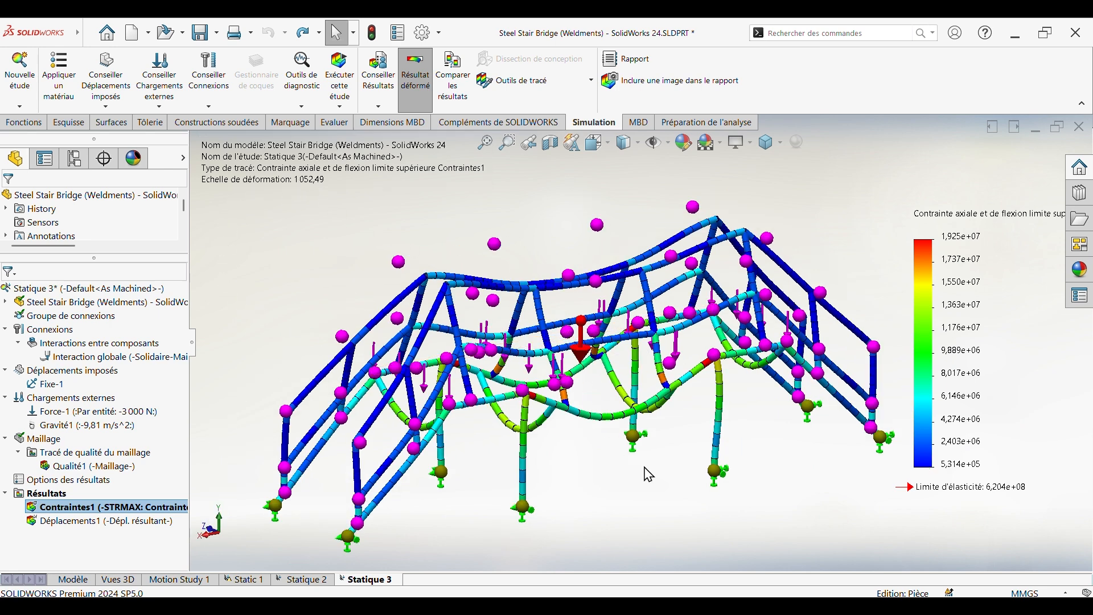
- Switch to the Foxit PDF case study to read the question about maximum STRMAX stress, and return to SOLIDWORKS
left_click(725, 596)
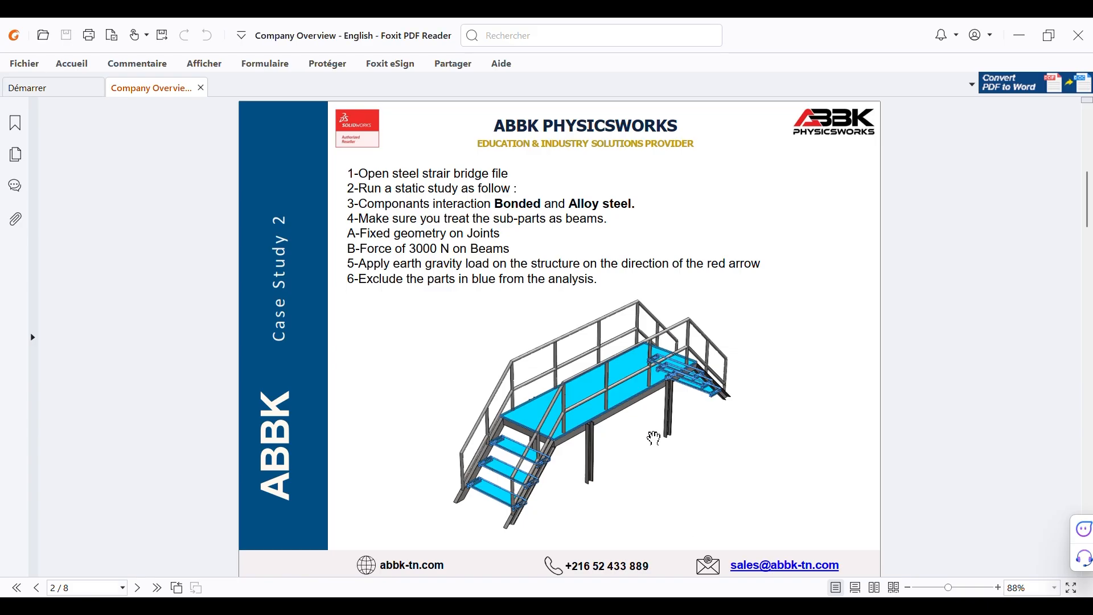
scroll(655, 437, "down", 3)
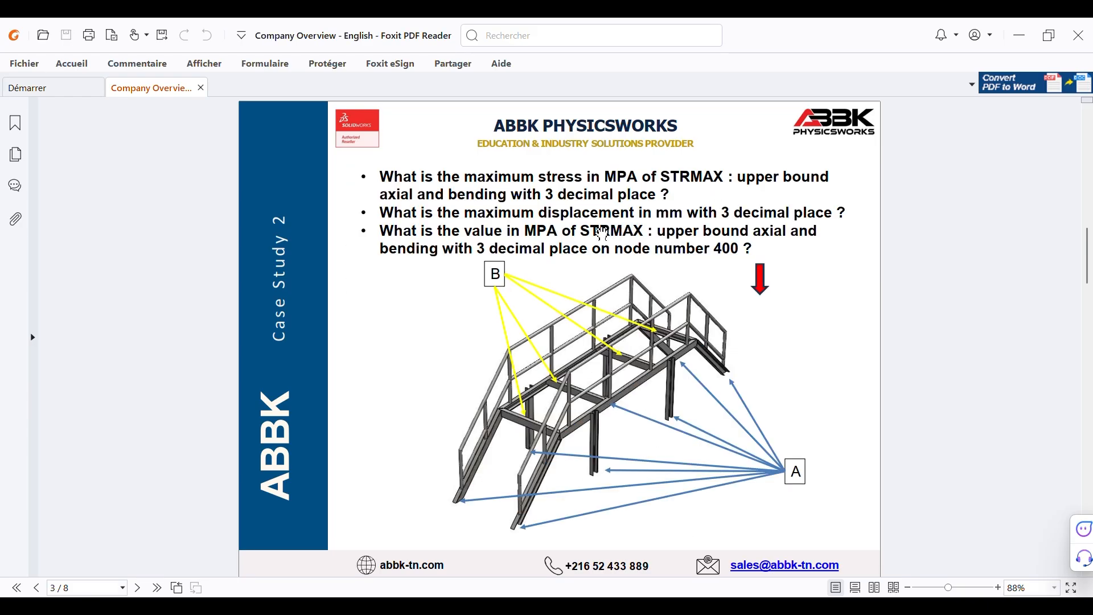
left_click_drag(387, 168, 697, 199)
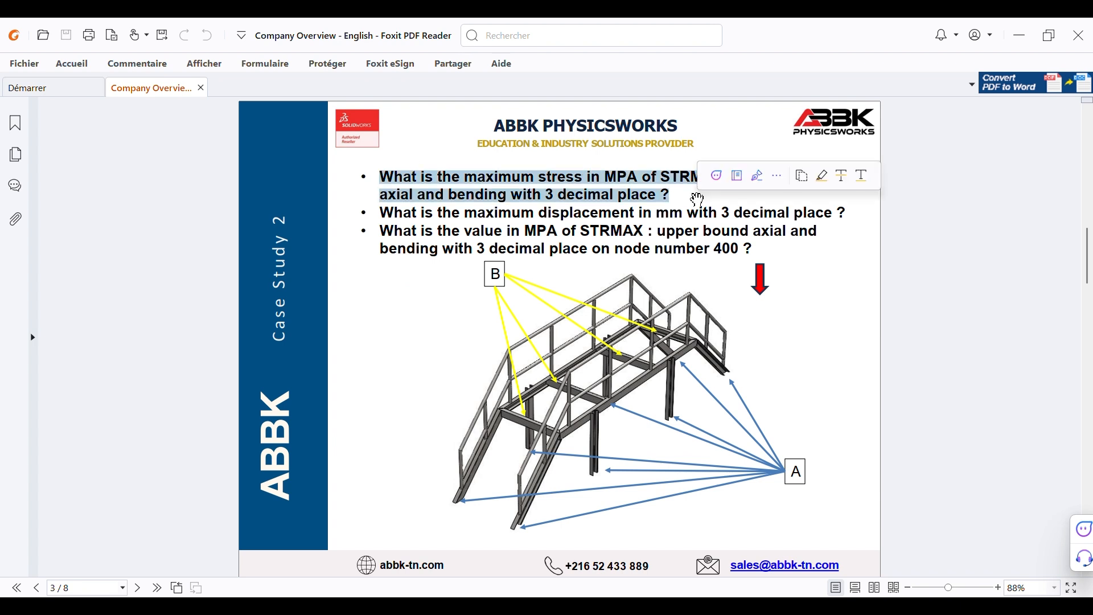
left_click(693, 199)
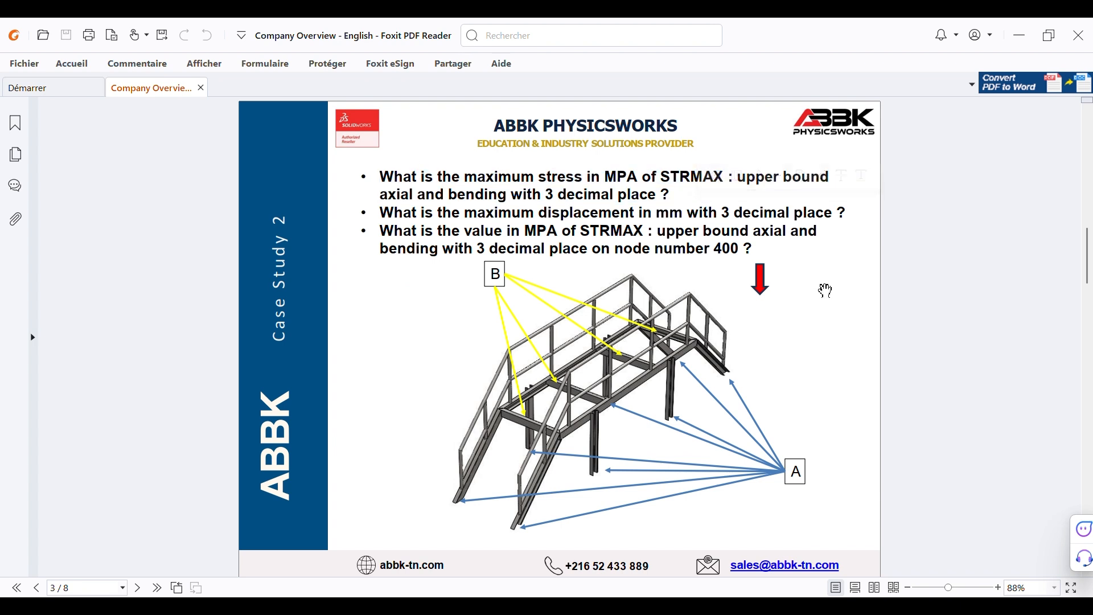
left_click(767, 595)
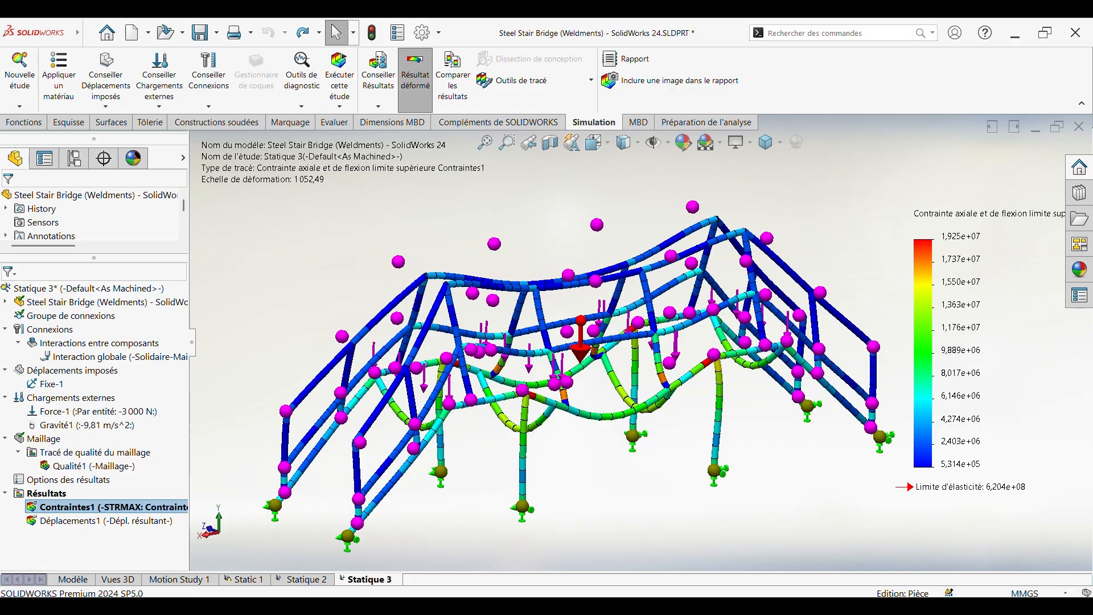
- Edit the stress plot definition to use true-scale deformation and N/mm^2 (MPa) units
double_click(68, 515)
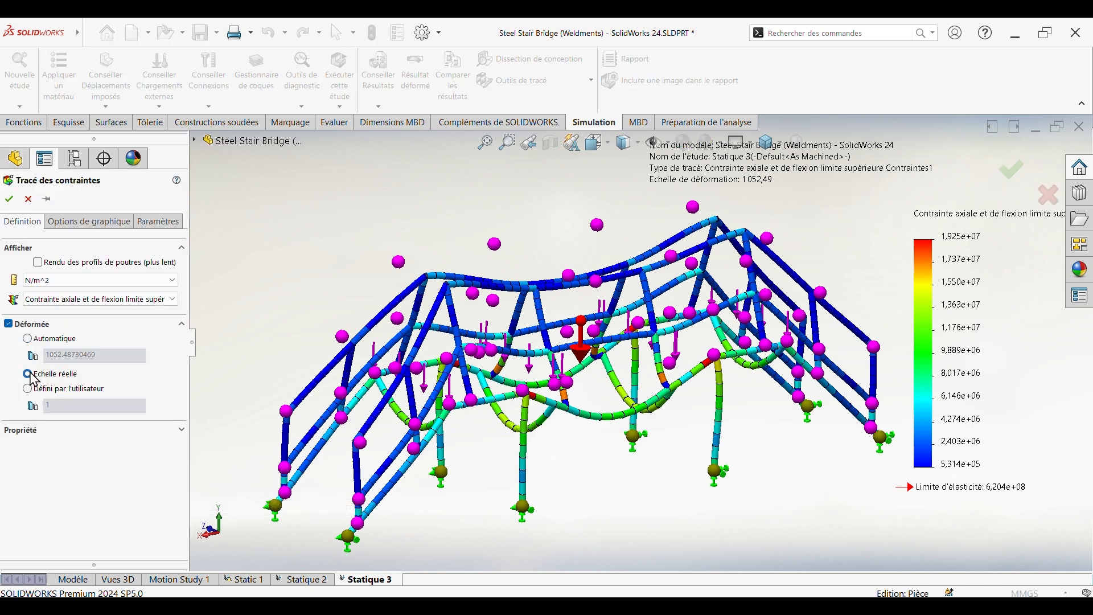
left_click(57, 280)
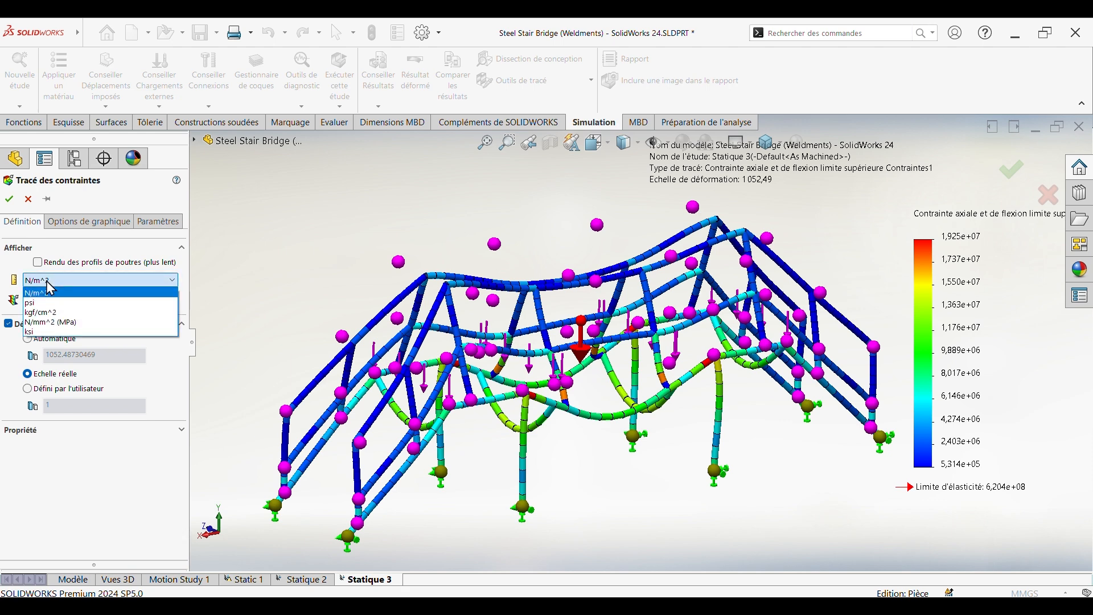
left_click(60, 323)
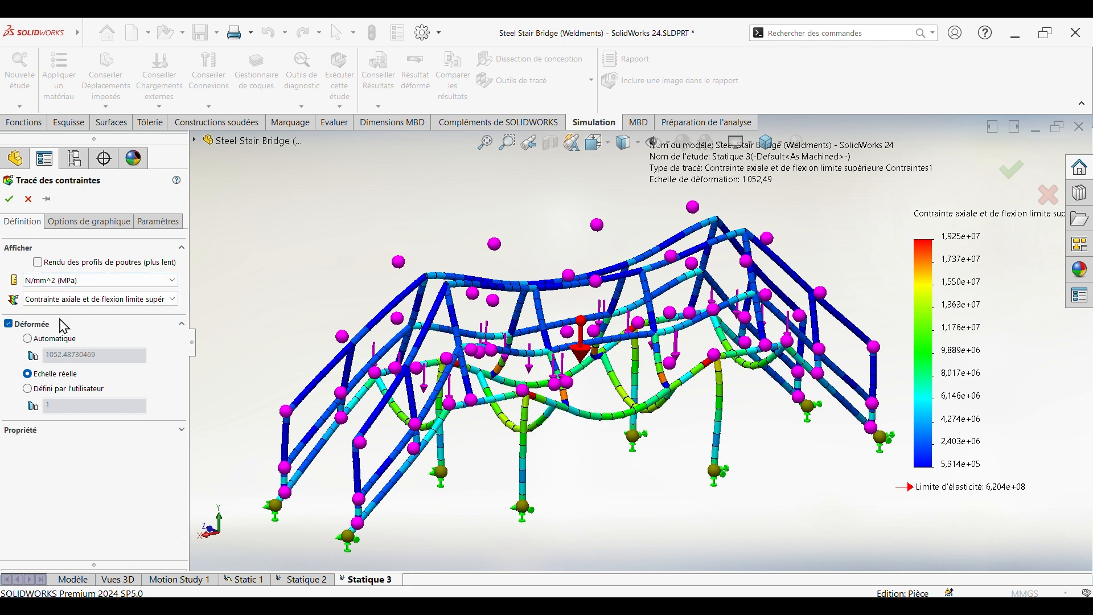
- Show the maximum annotation on the stress plot, use floating number format with 3 decimals, and confirm the plot settings
left_click(76, 228)
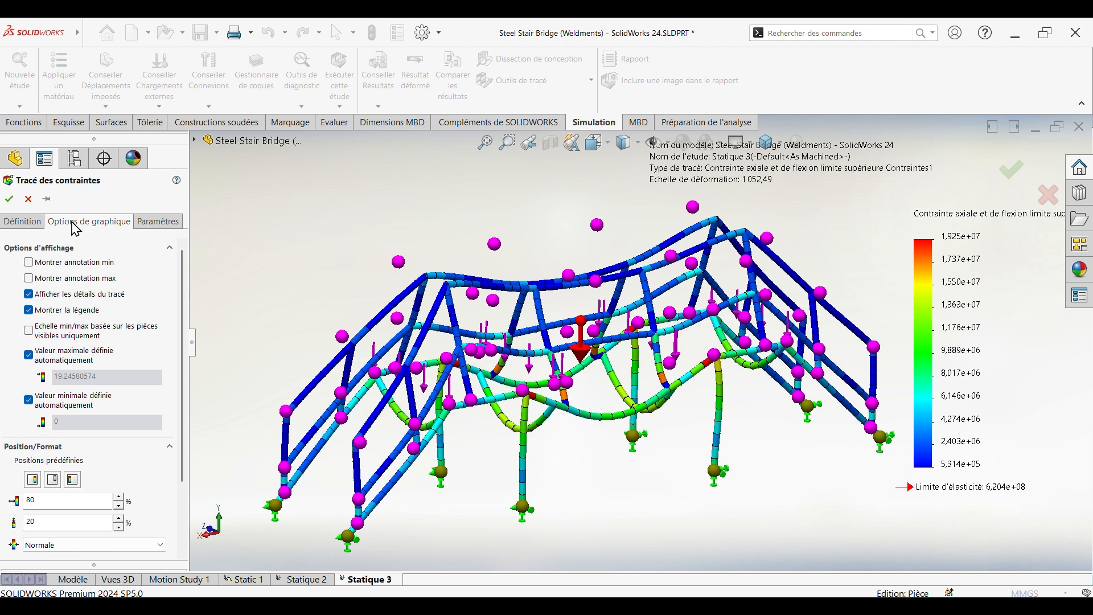
left_click(28, 278)
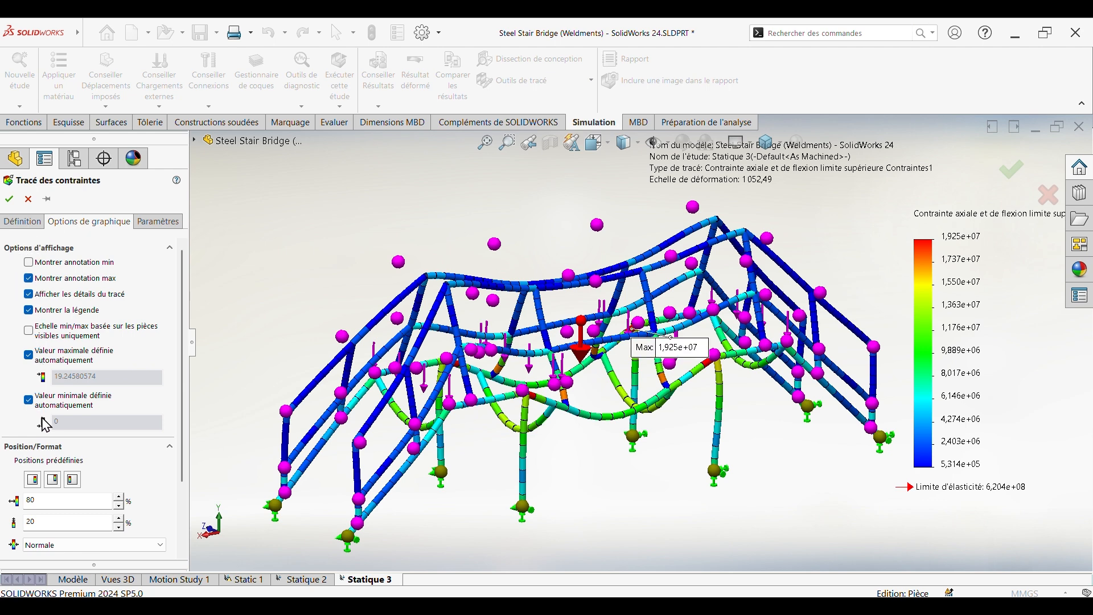
scroll(46, 424, "down", 3)
left_click(66, 478)
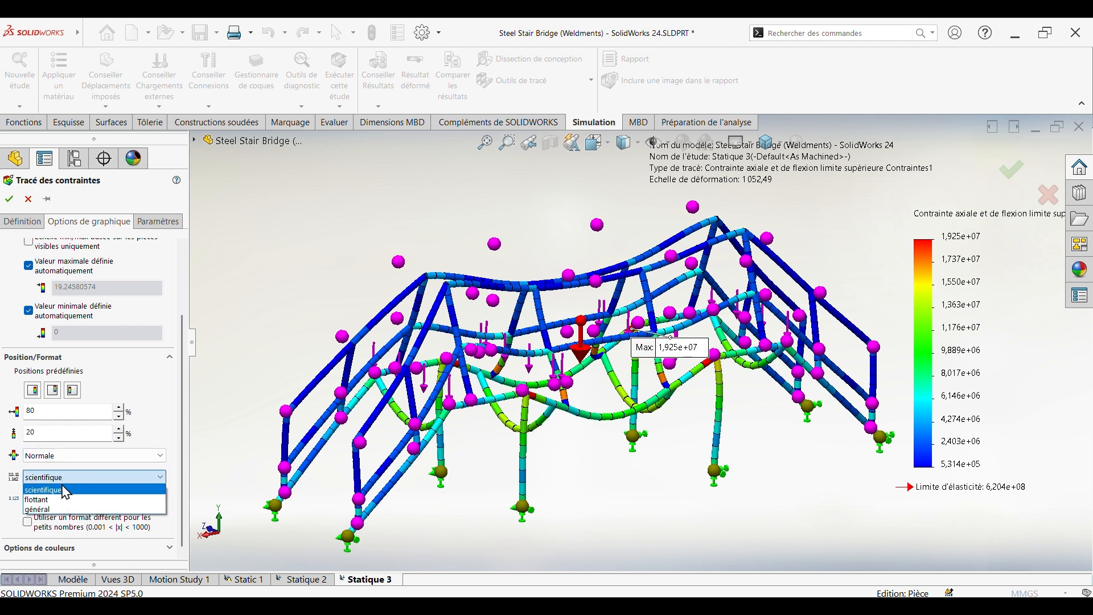
left_click(40, 499)
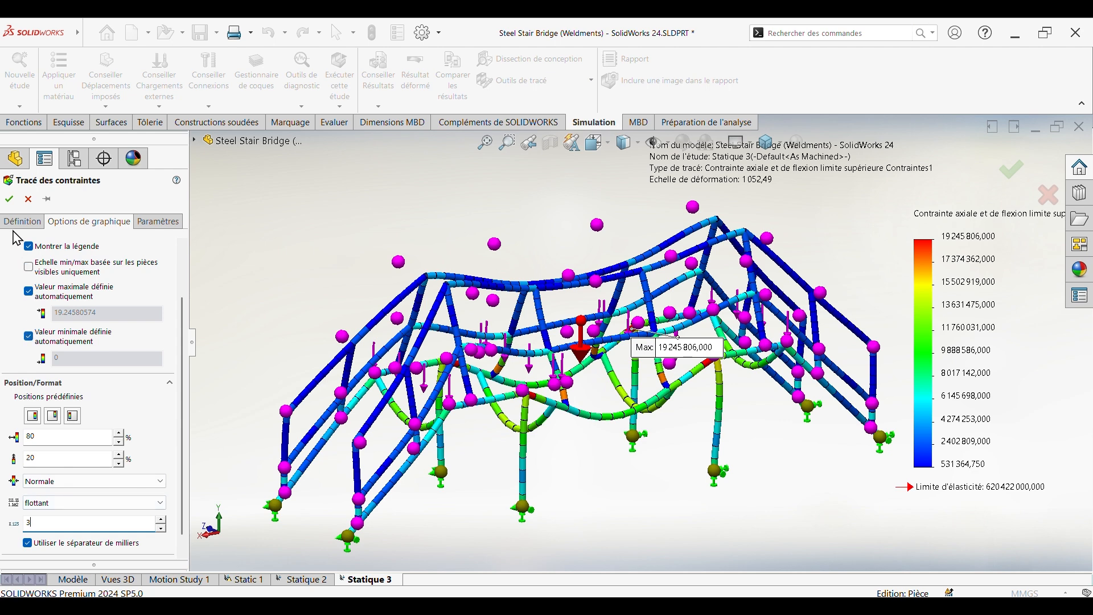
left_click(9, 198)
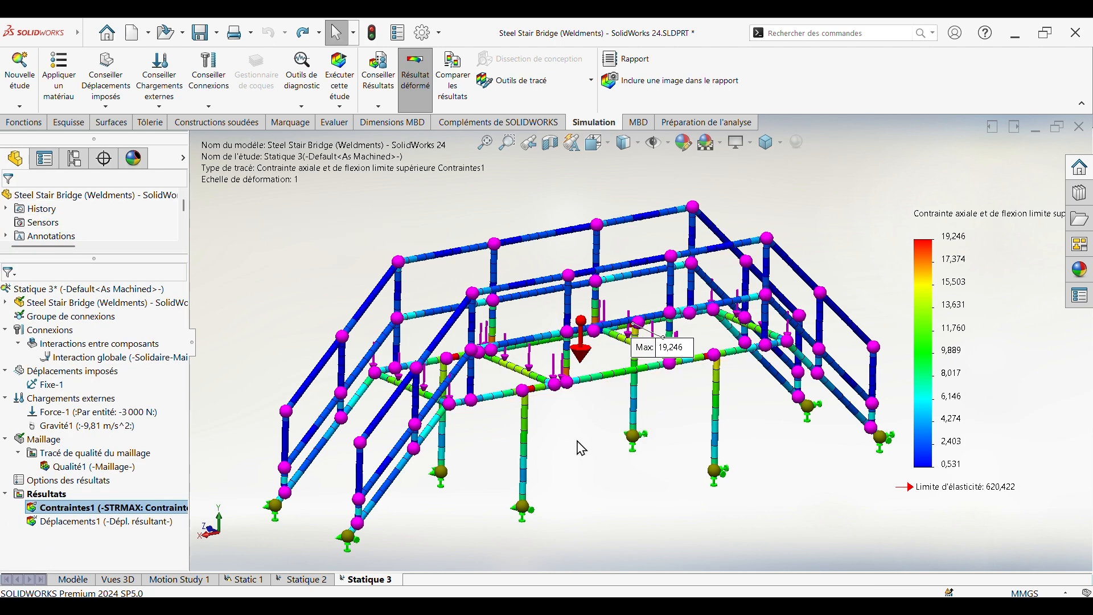
- Reposition the maximum stress label clear of the bridge members, below the deck
middle_click_drag(581, 447, 626, 411)
left_click_drag(623, 312, 642, 470)
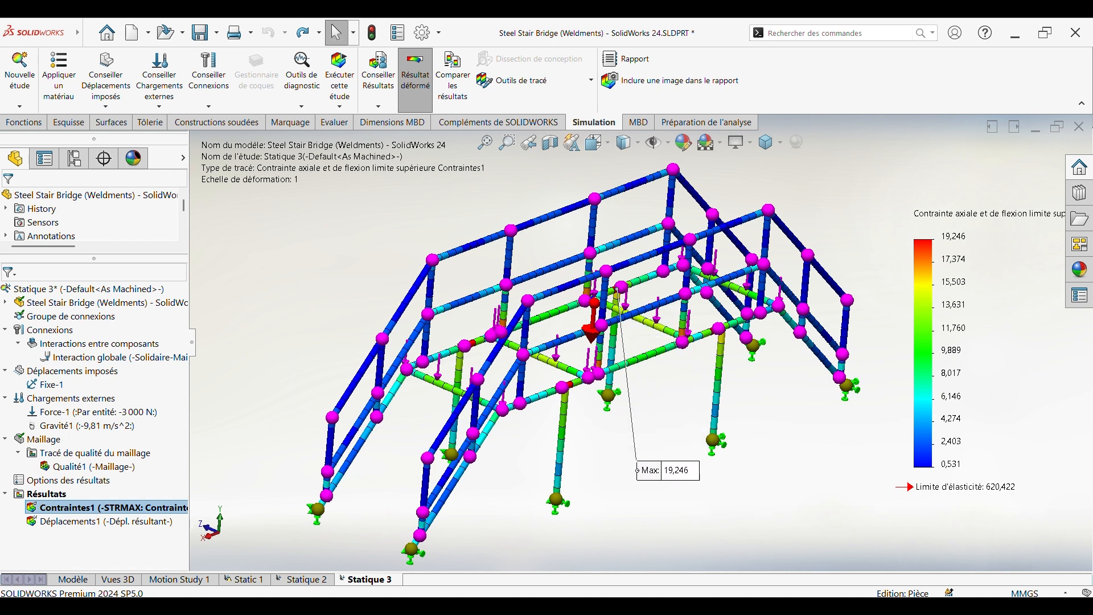
- Switch to the Foxit PDF case study to read the question about maximum displacement, and return to SOLIDWORKS
left_click(735, 605)
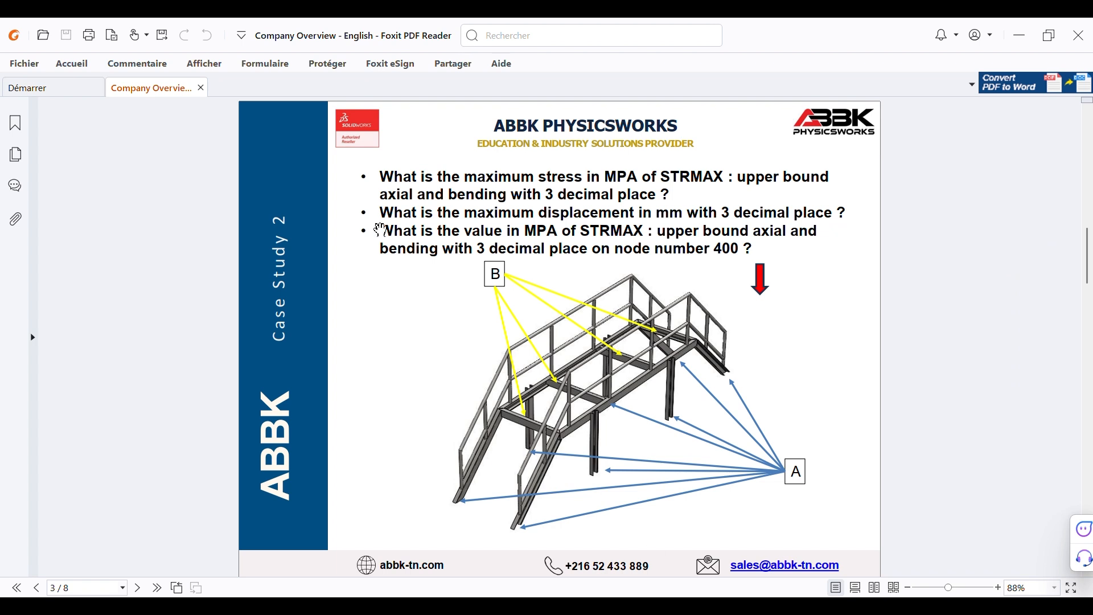
left_click_drag(383, 211, 853, 217)
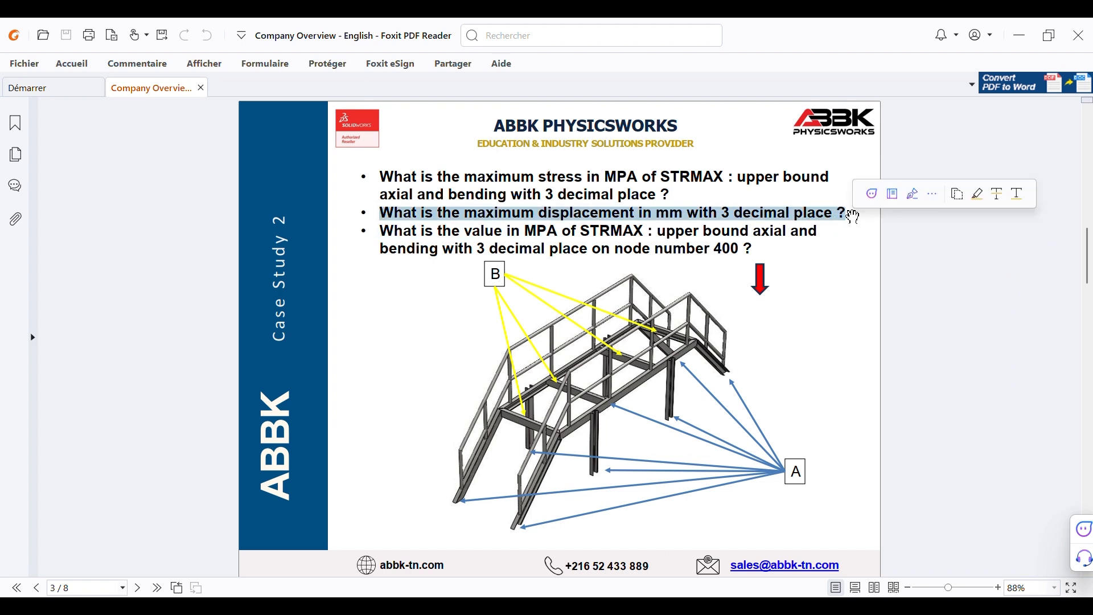
left_click(856, 223)
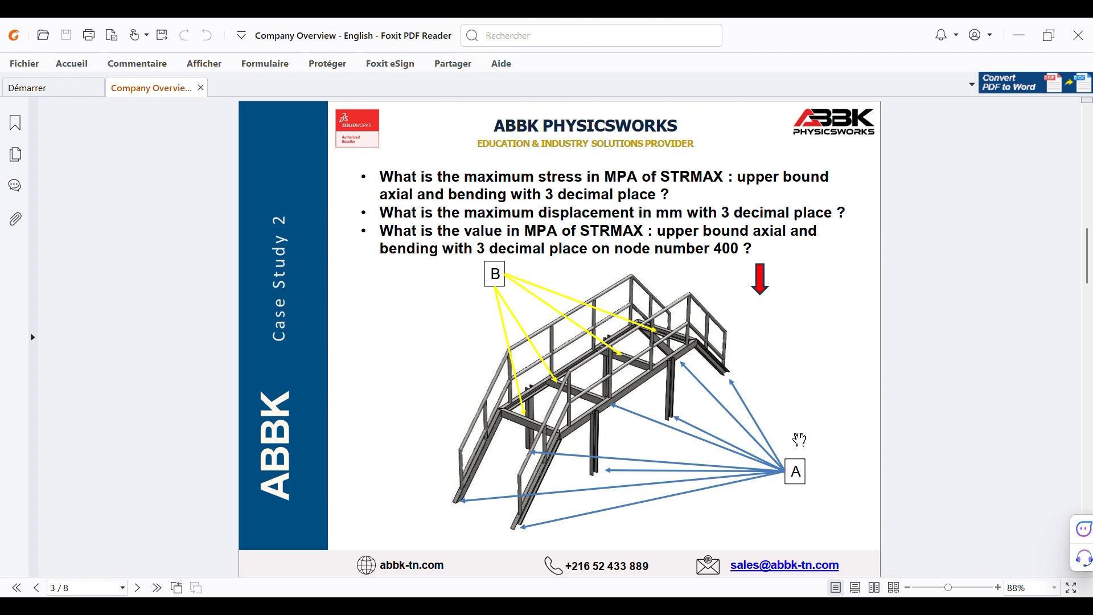
key("alt+Tab")
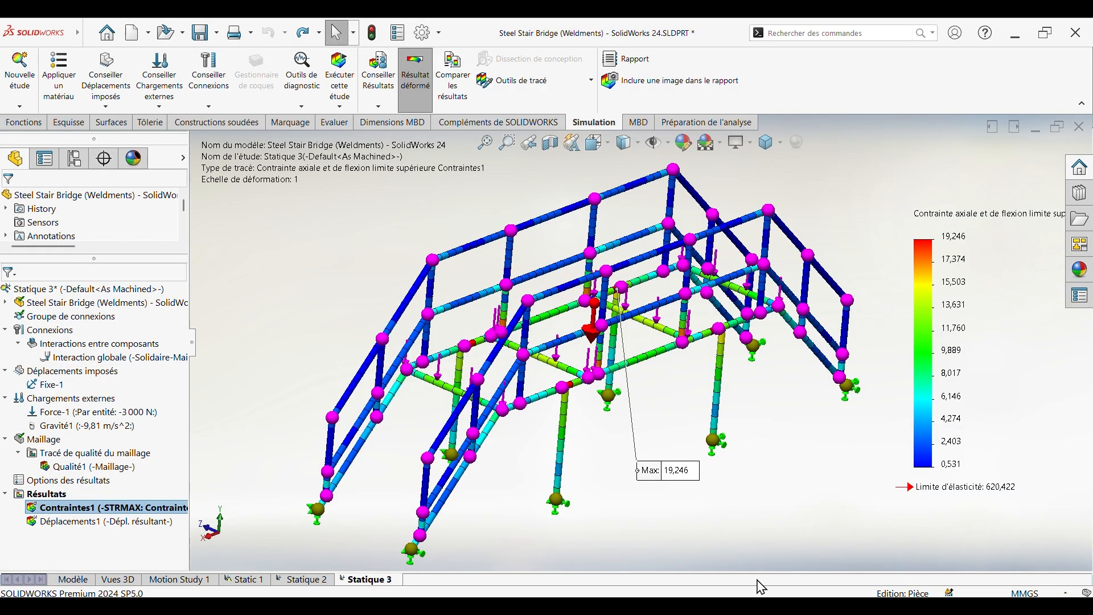
- Display the resultant displacement plot Déplacements1 and edit its definition to true-scale deformation with mm units
double_click(59, 522)
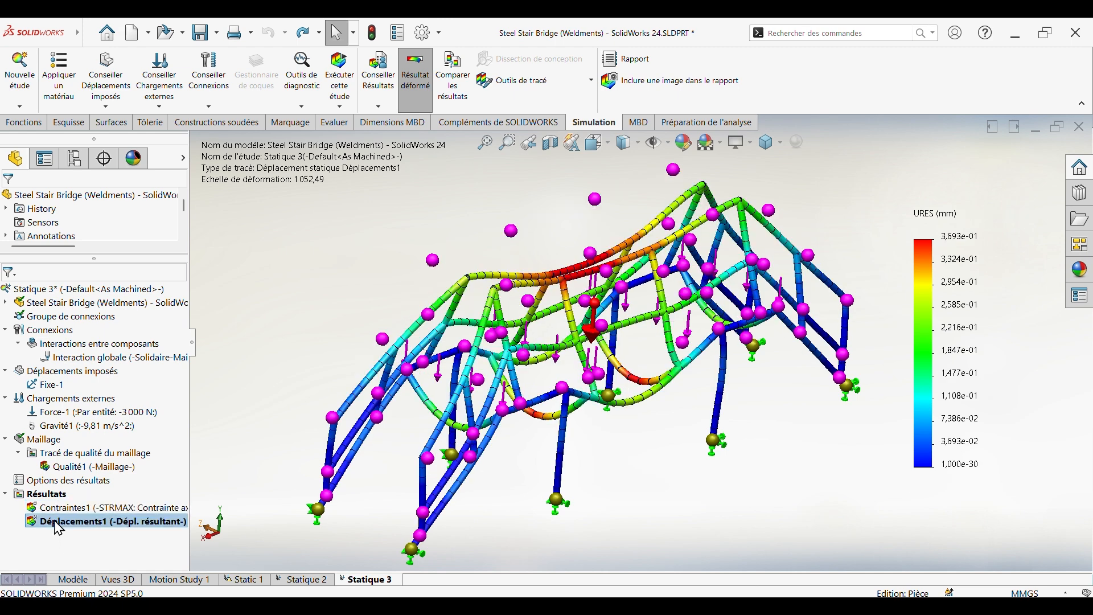
double_click(54, 521)
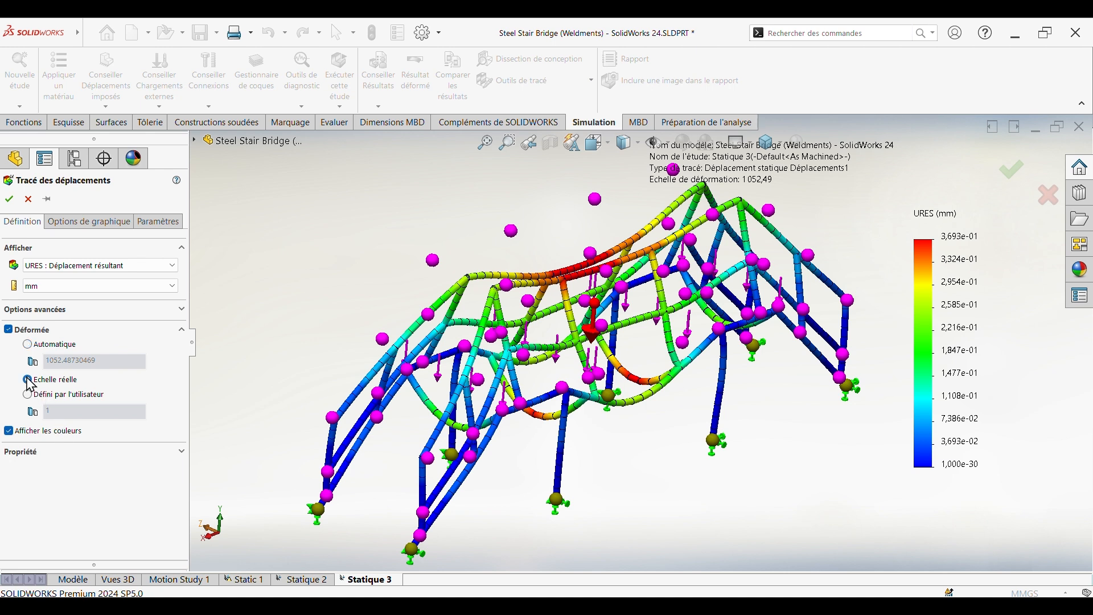
left_click(49, 286)
left_click(50, 295)
- Show the displacement plot's maximum annotation in floating format with 3 decimals, confirm the settings, and reposition the label below the deck
left_click(94, 228)
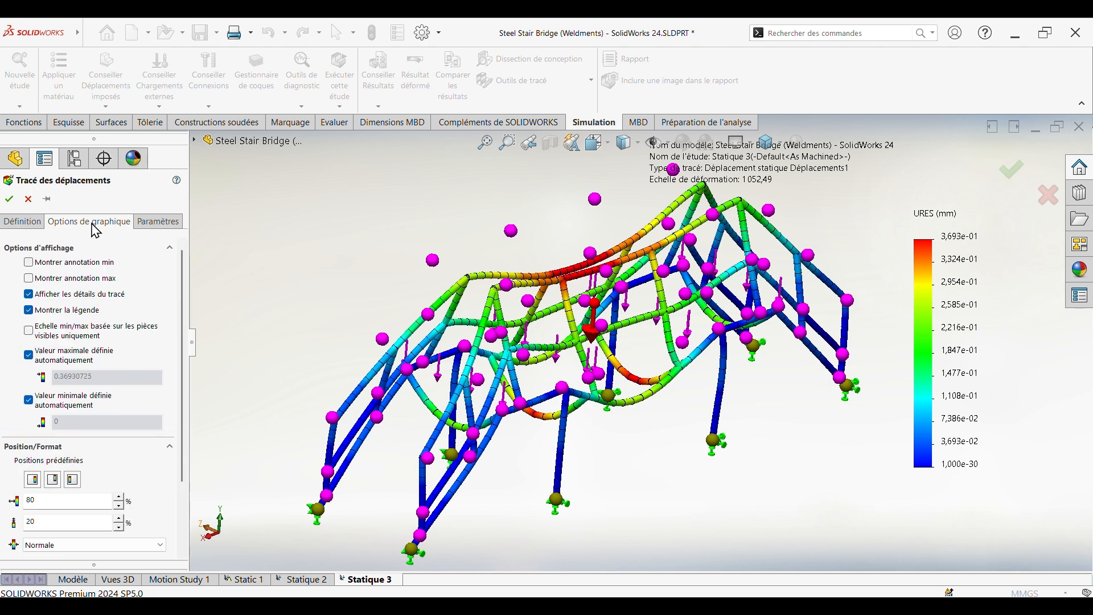
left_click(28, 278)
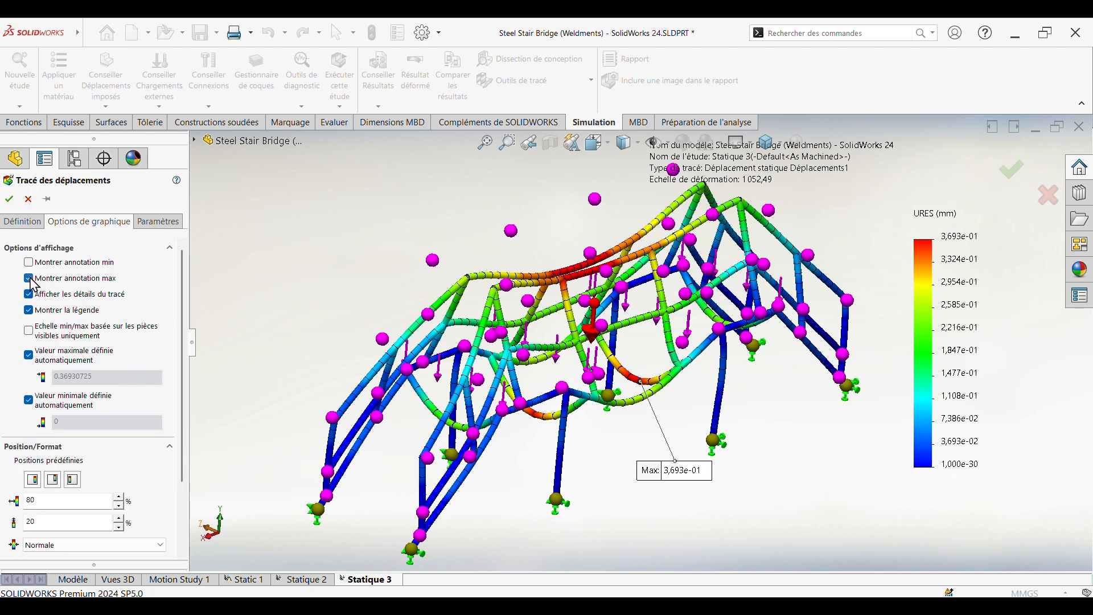
scroll(108, 398, "down", 3)
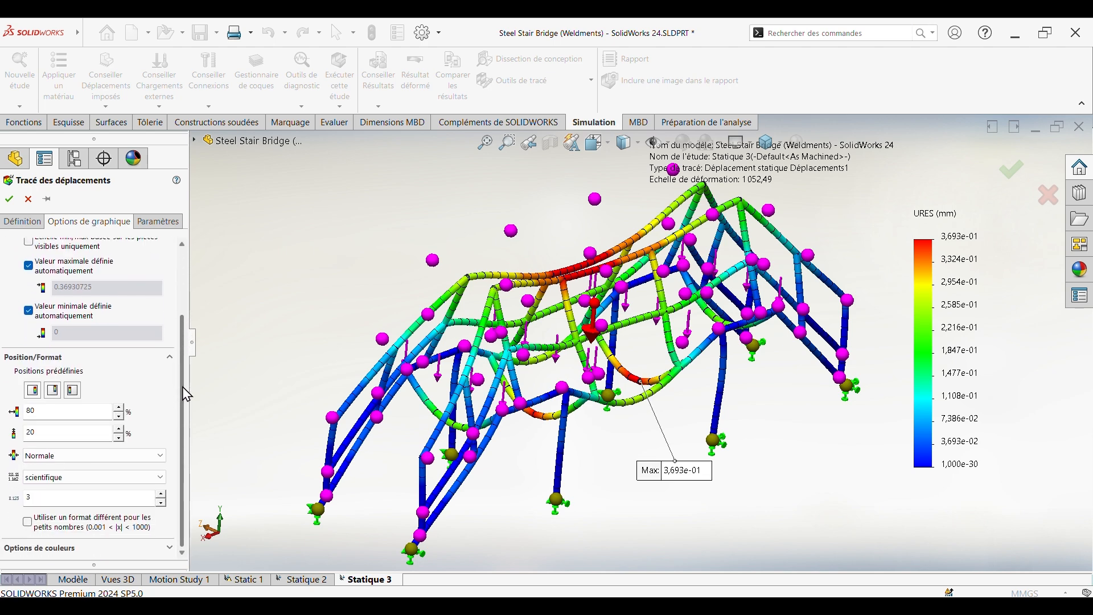
left_click(66, 477)
left_click(52, 496)
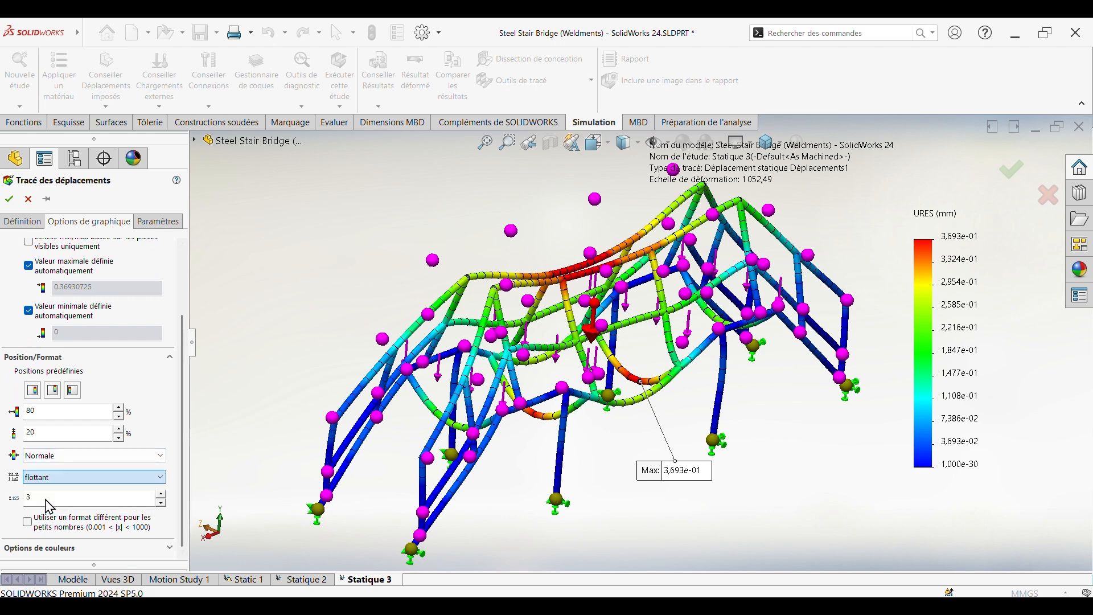
left_click(49, 523)
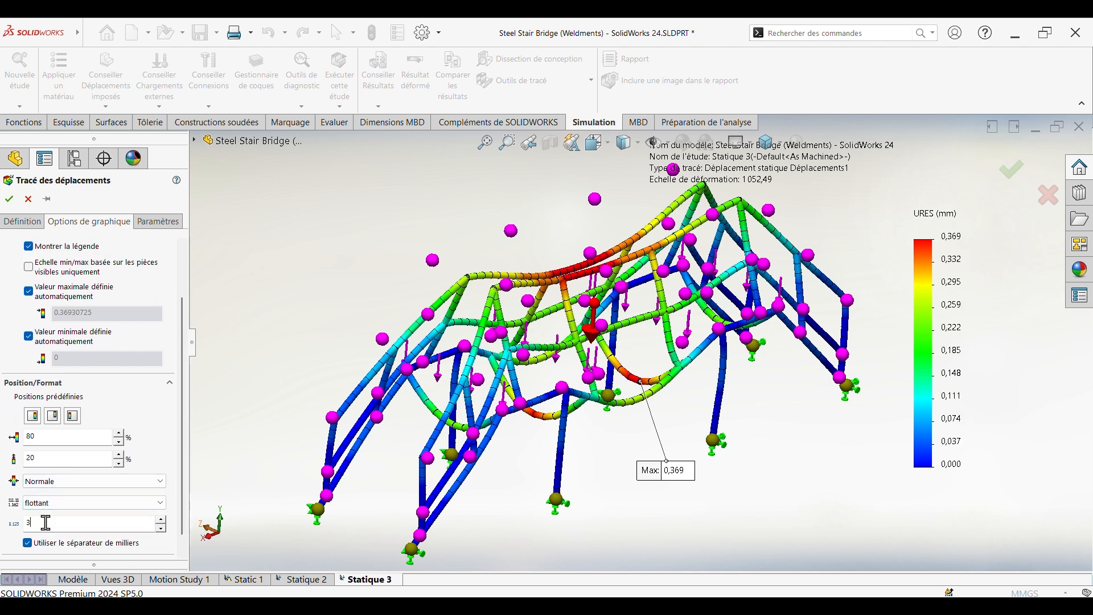
left_click(9, 199)
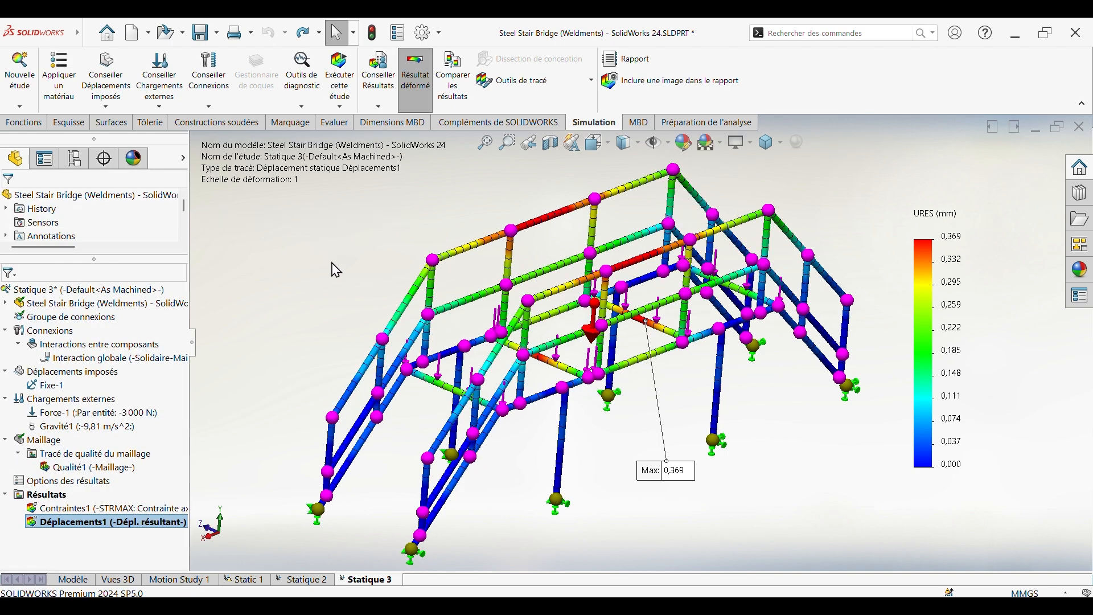
left_click_drag(677, 470, 680, 431)
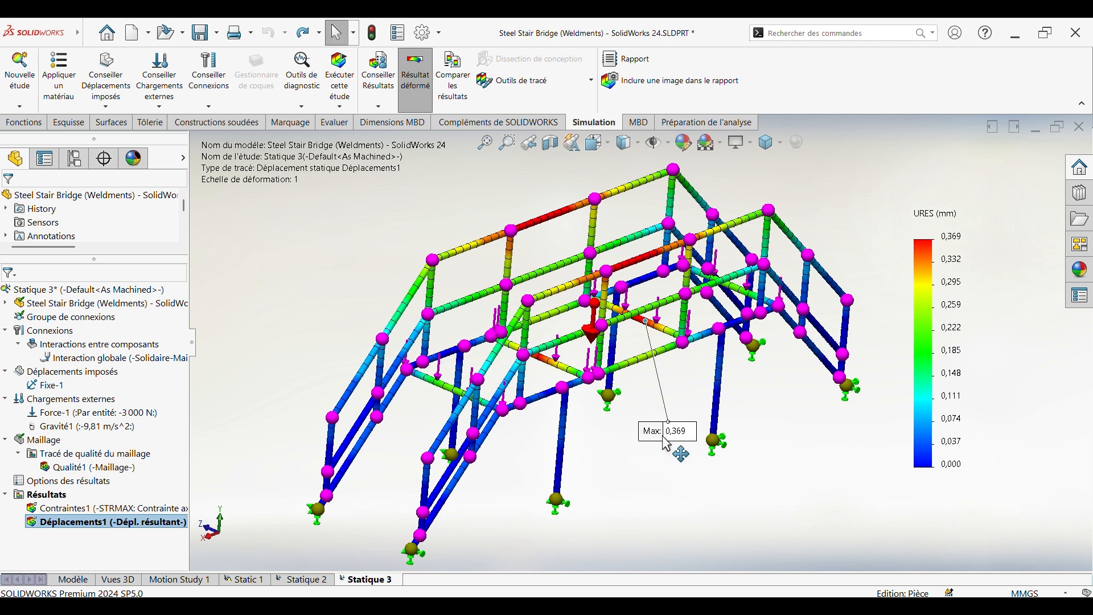
- Switch to the Foxit PDF case study to read the question about STRMAX at node number 400, and return to SOLIDWORKS
left_click(716, 578)
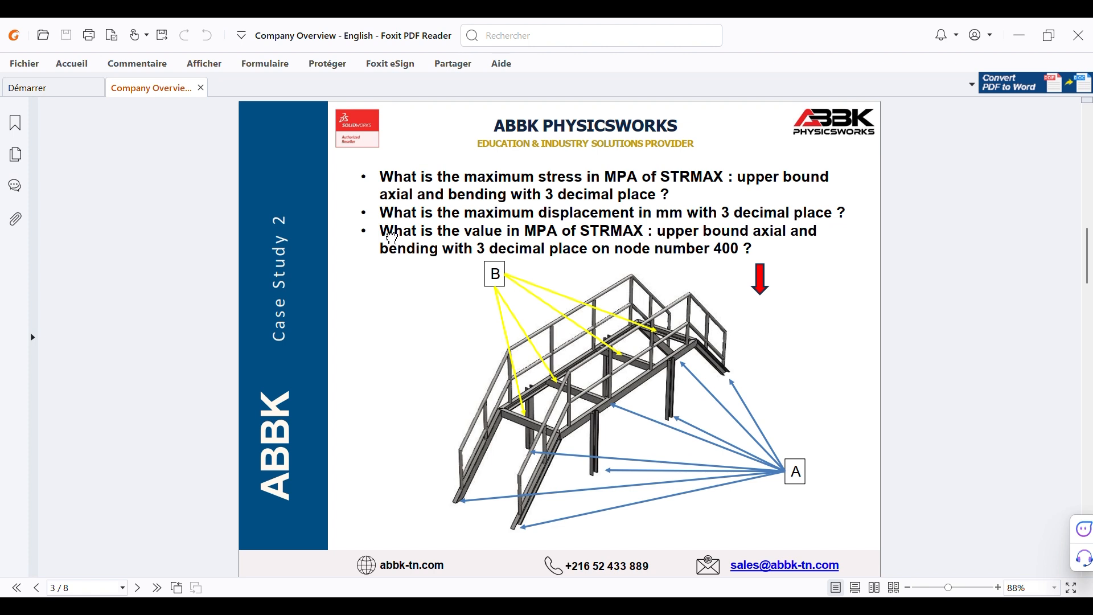
left_click_drag(383, 226, 755, 250)
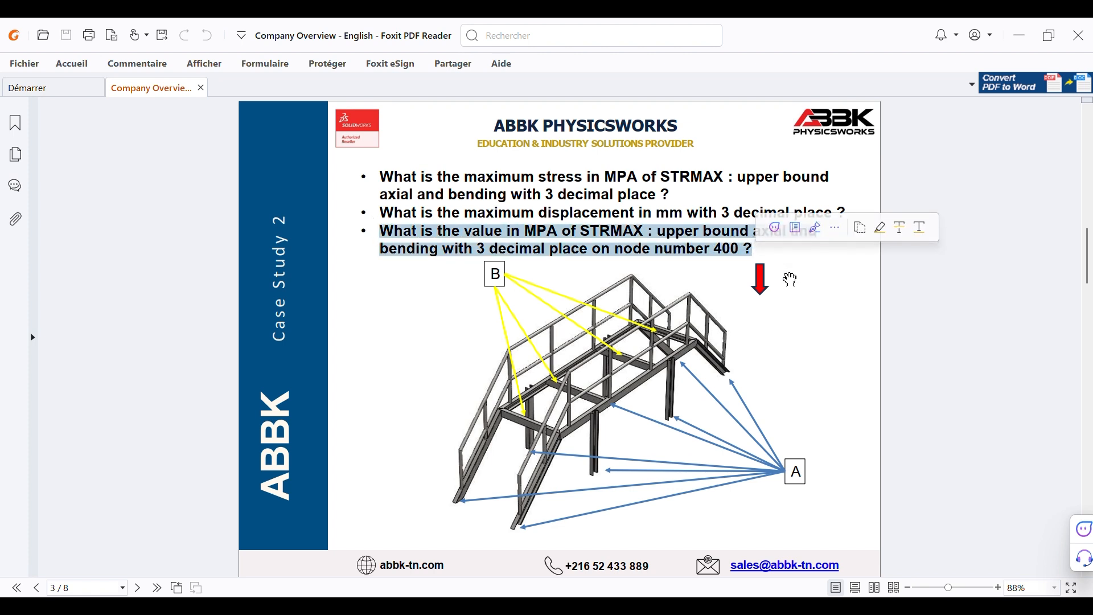
left_click(794, 273)
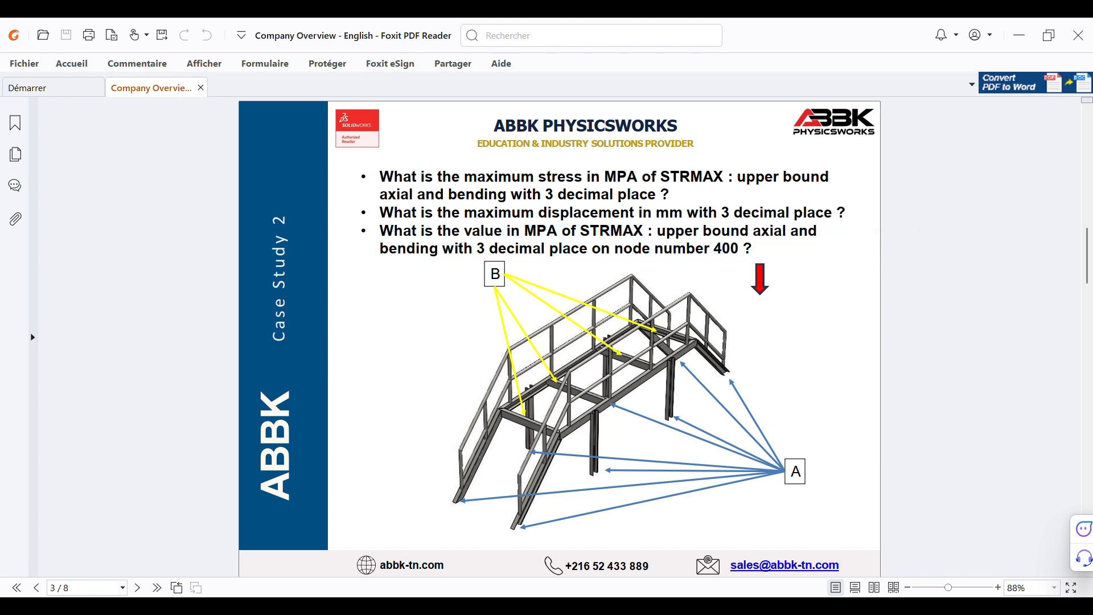
key("alt+Tab")
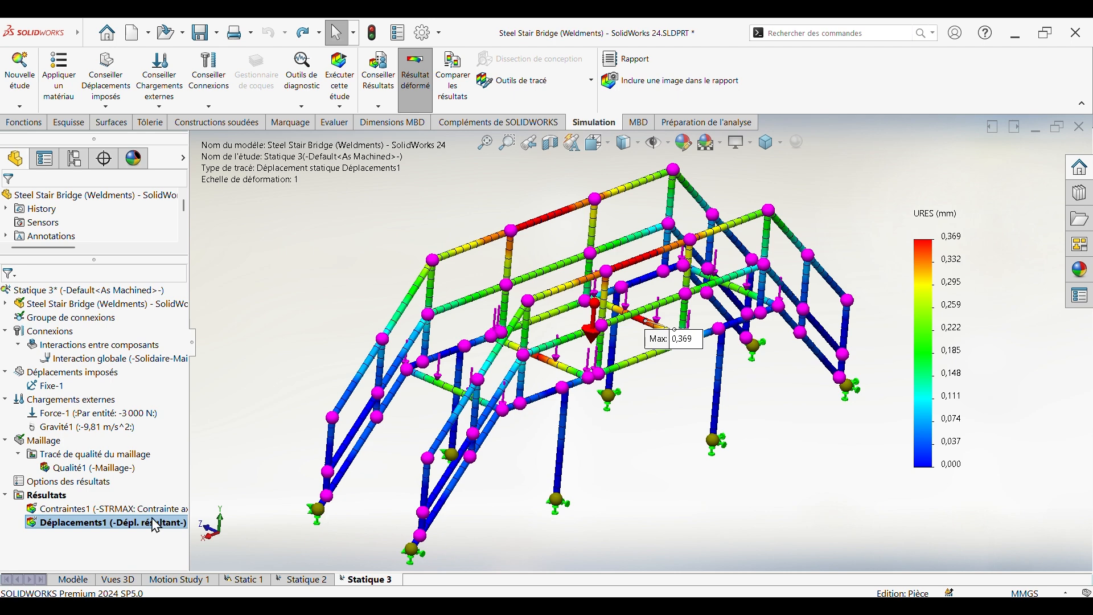
- Display the STRMAX stress plot Contraintes1 and probe its value by element number at element 400
double_click(73, 512)
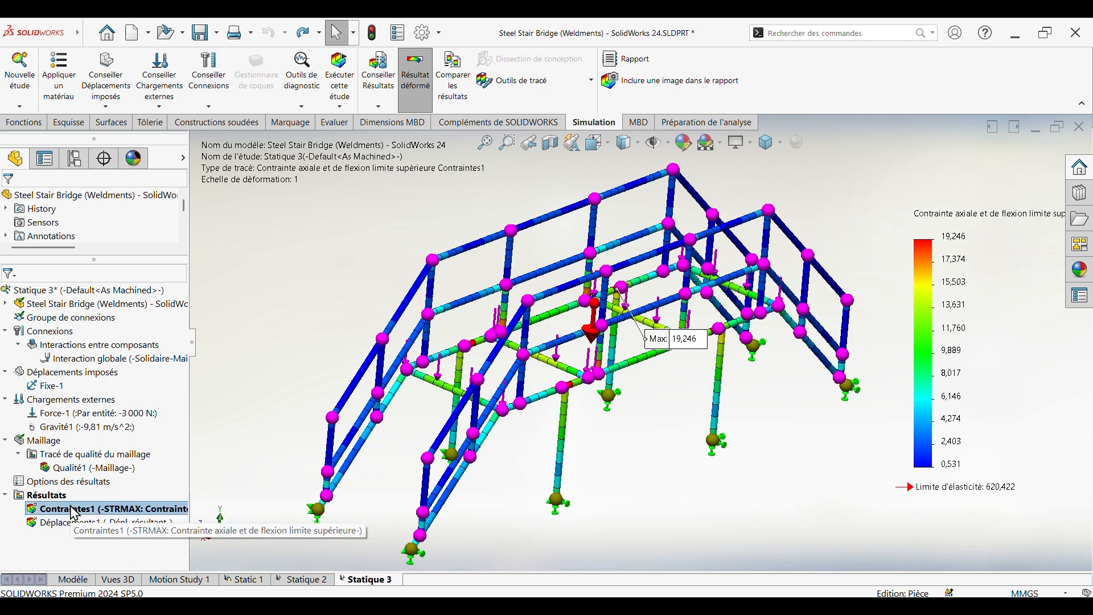
left_click(512, 82)
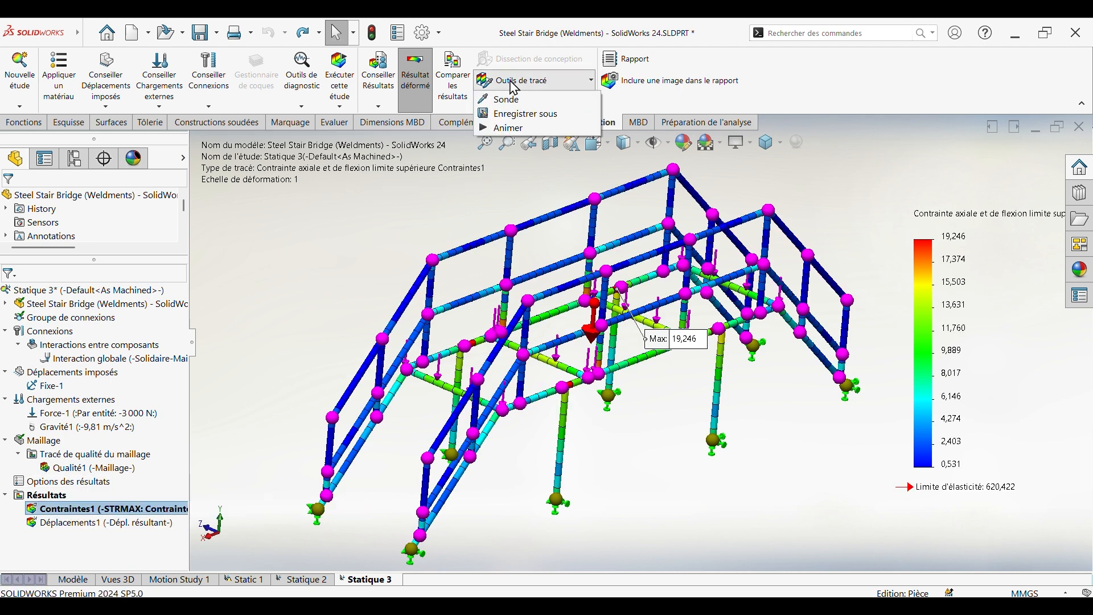
left_click(512, 102)
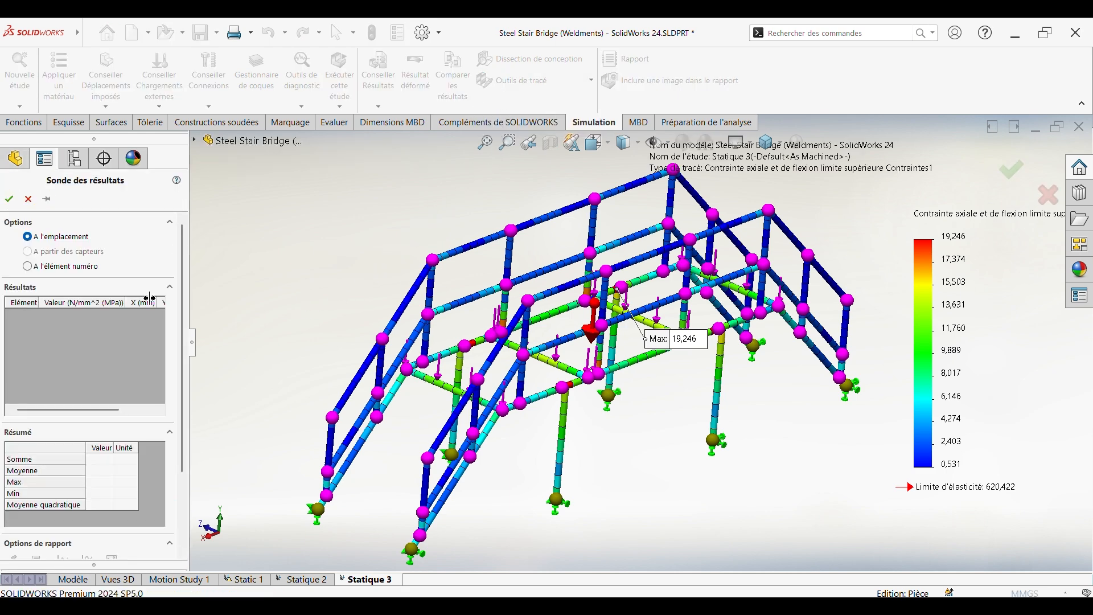
left_click(27, 267)
left_click(65, 284)
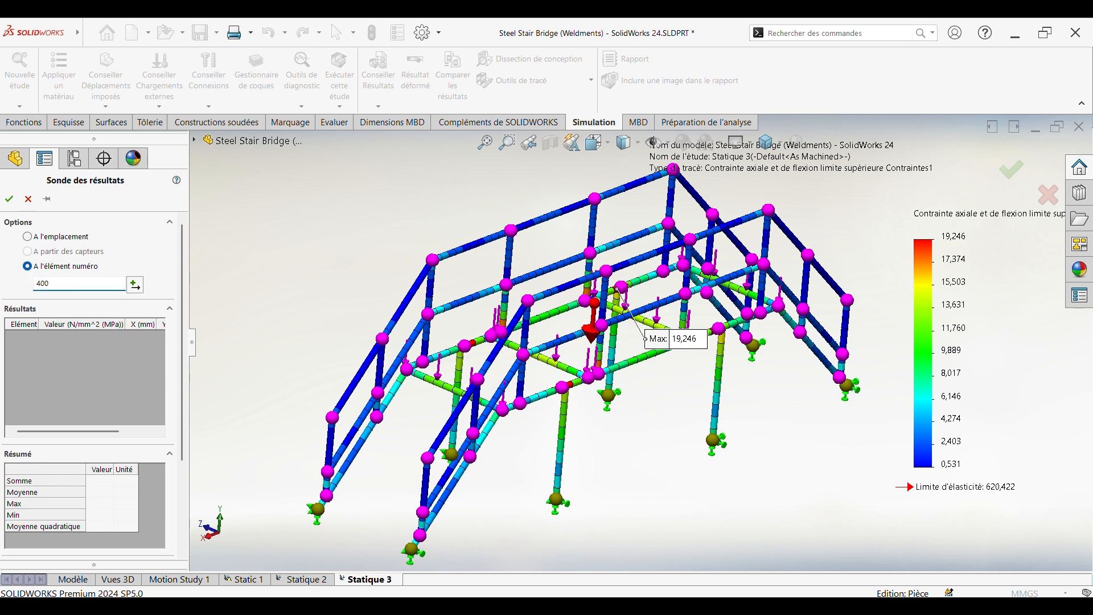
left_click(135, 284)
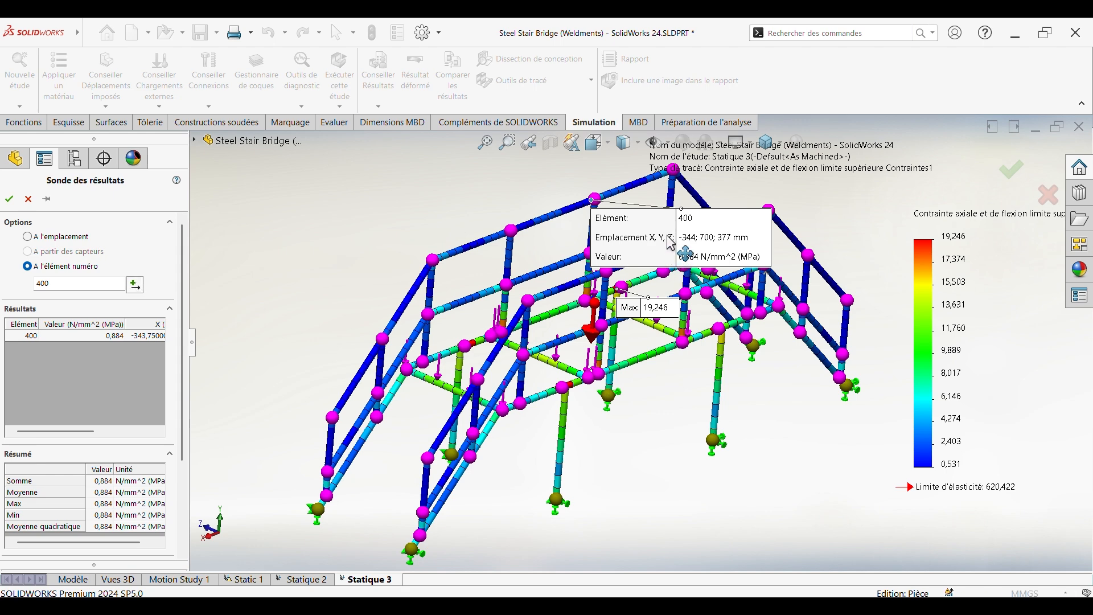
- Move the element 400 callout clear of the bridge to read its value, and confirm the results probe
left_click_drag(706, 255, 701, 427)
left_click_drag(550, 312, 417, 185)
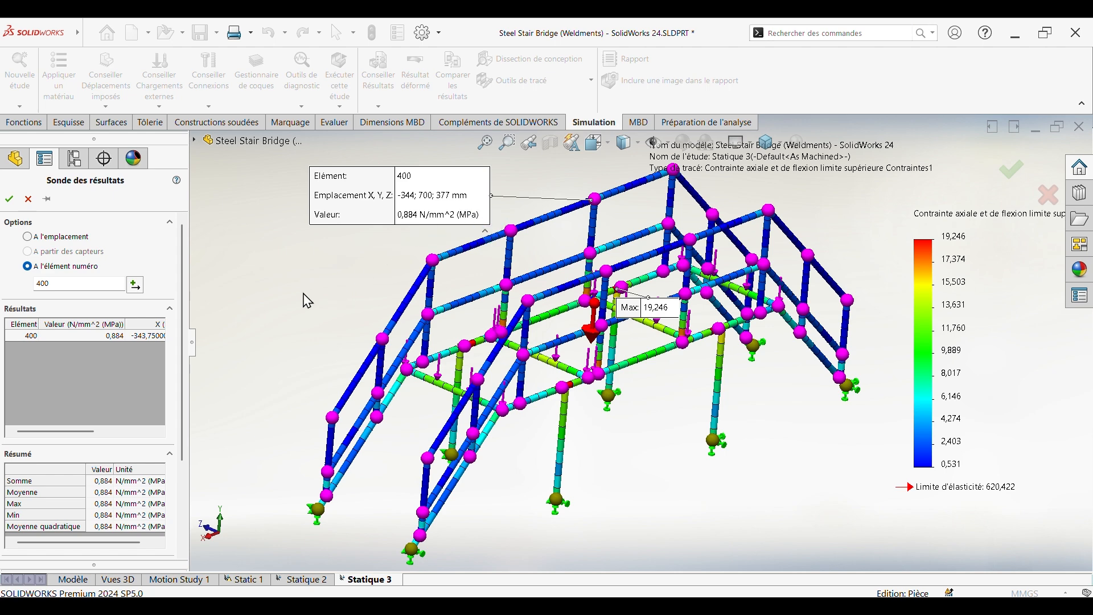
left_click(9, 200)
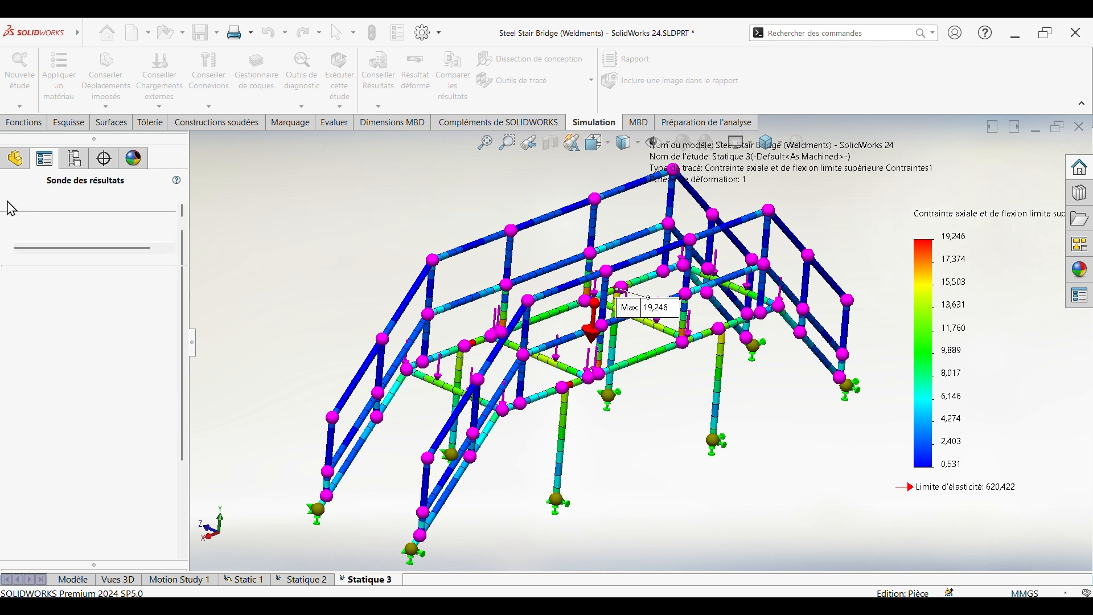